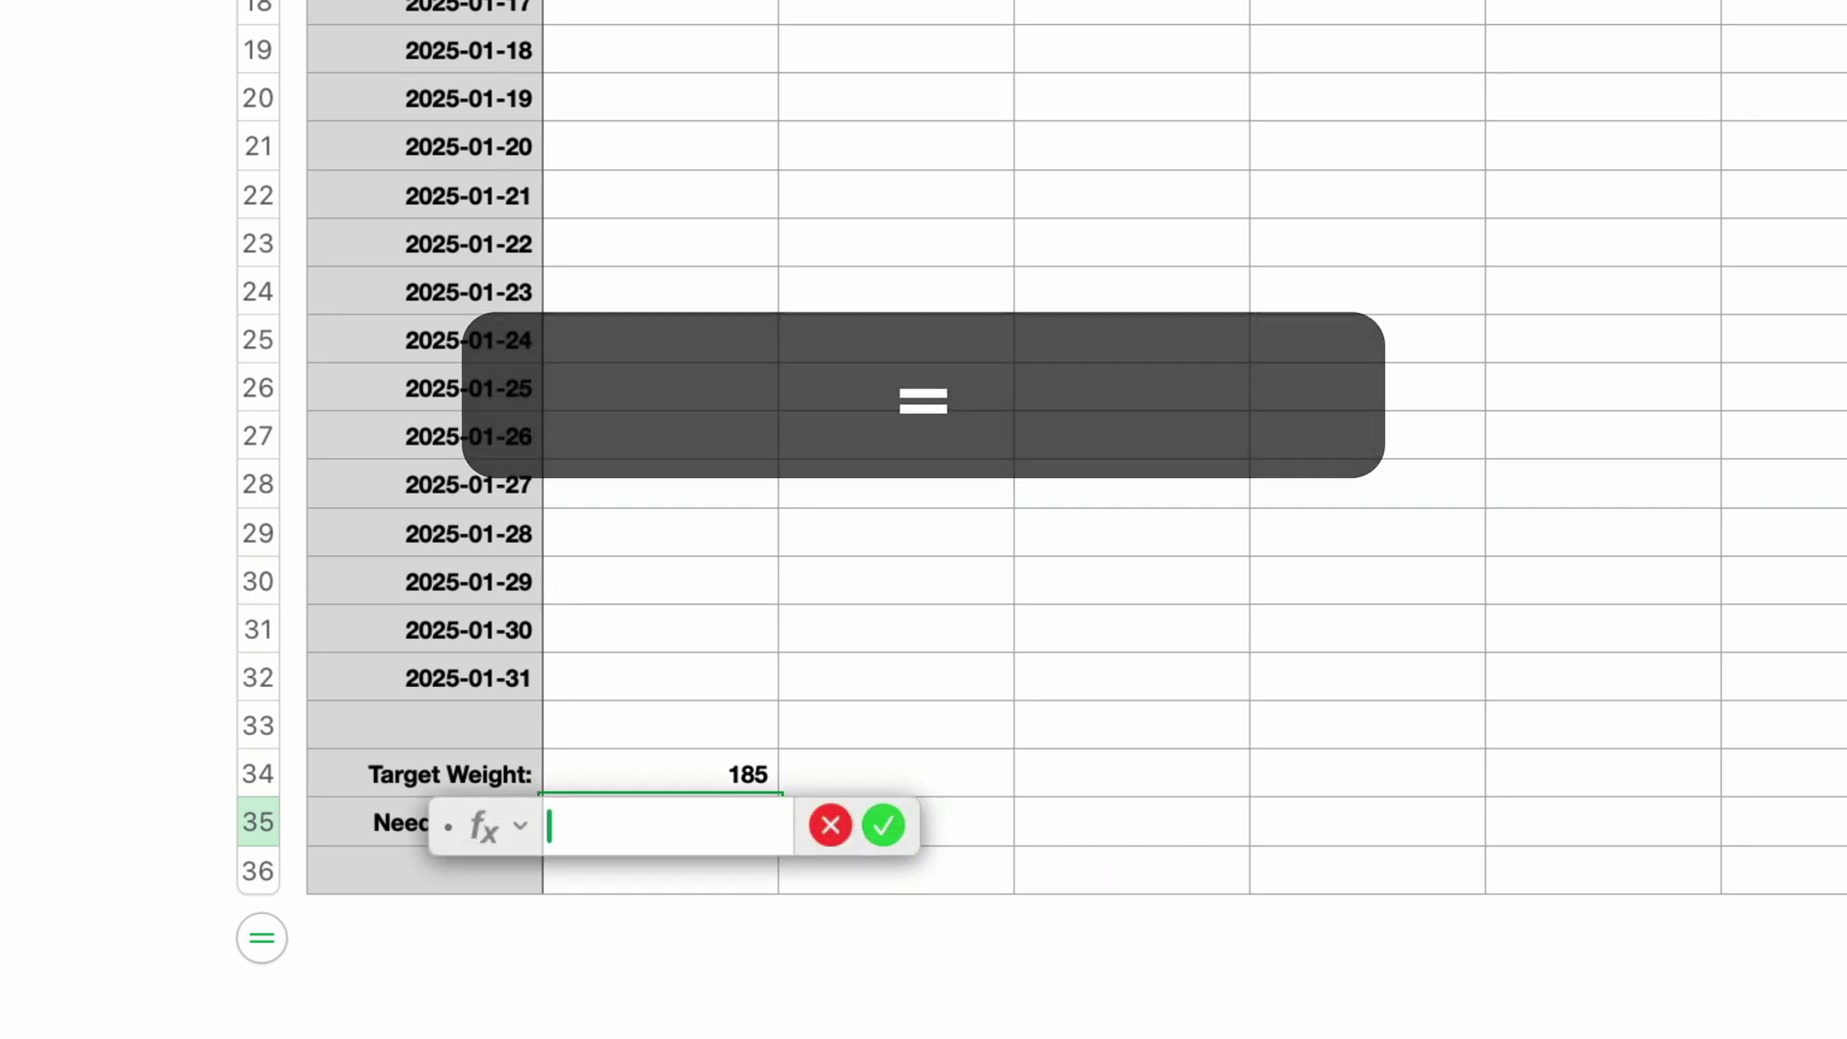
- Enter =XLOOKUP in the Need to Lose cell so its argument placeholders appear
{"action": "type", "text": "XLOOKUP"}
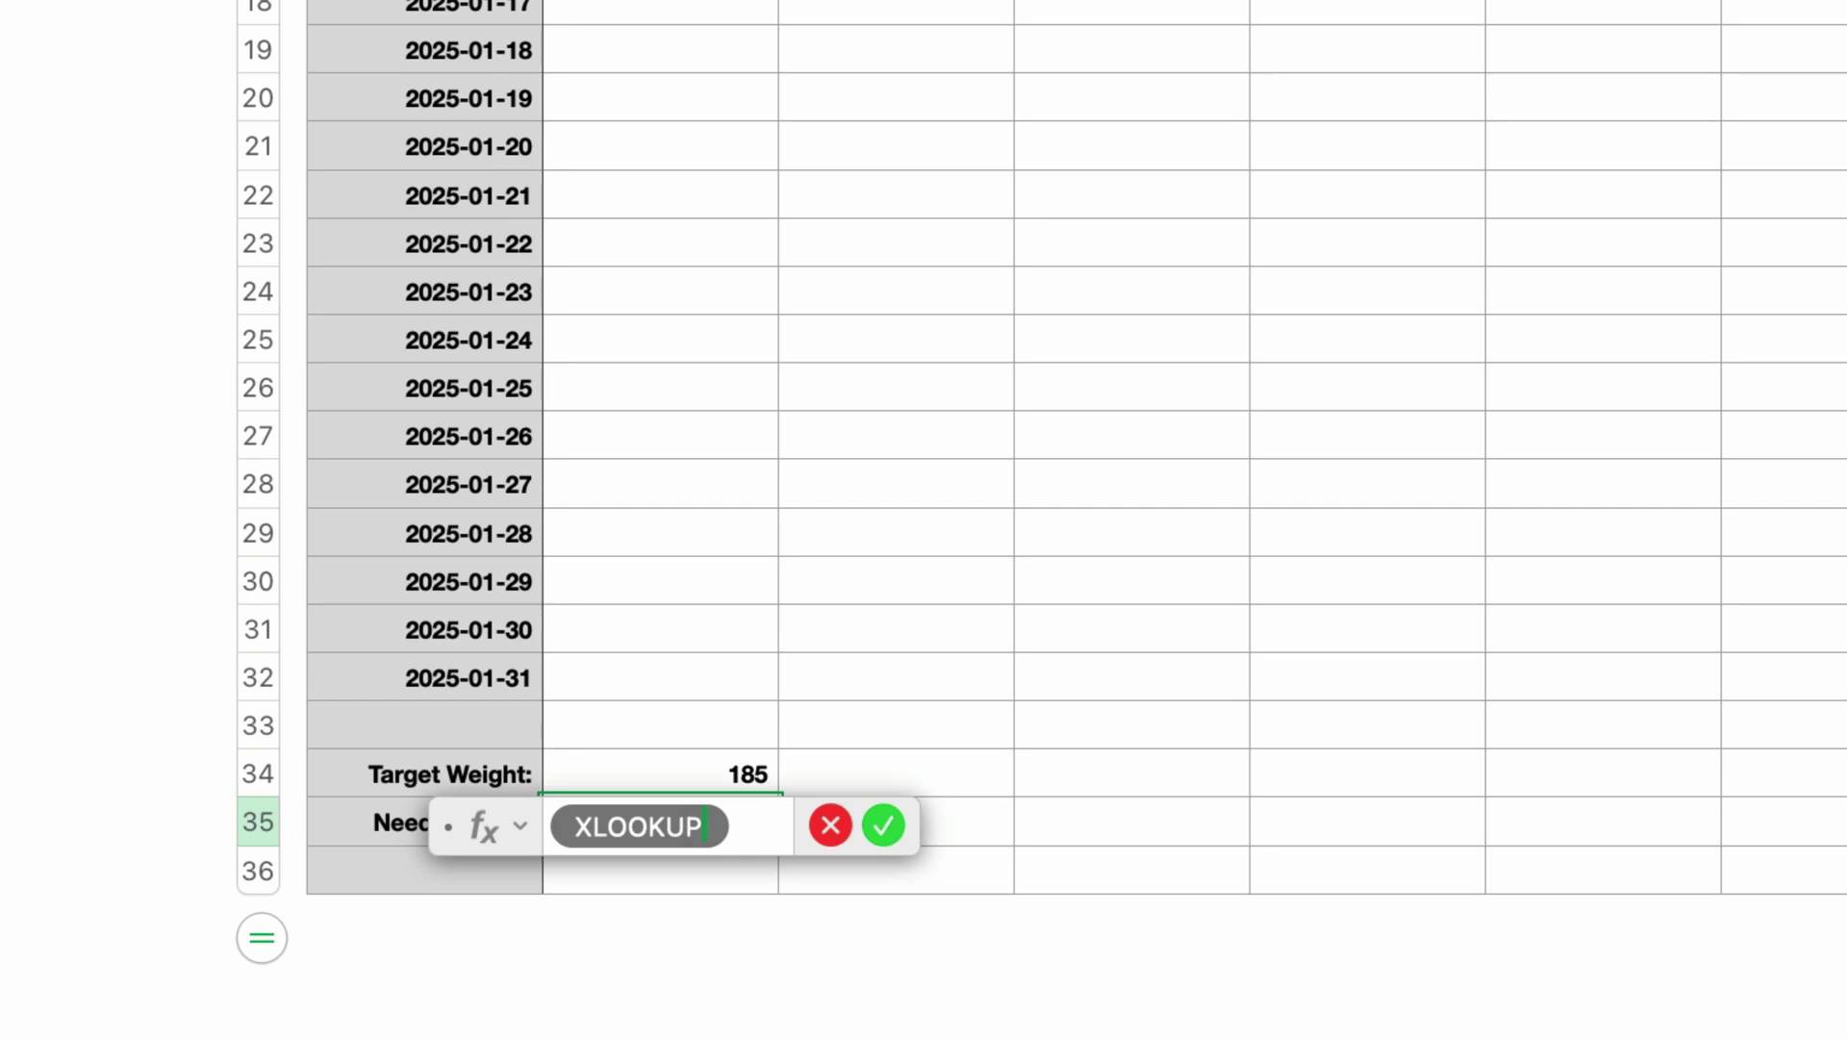
{"action": "key", "text": "Return"}
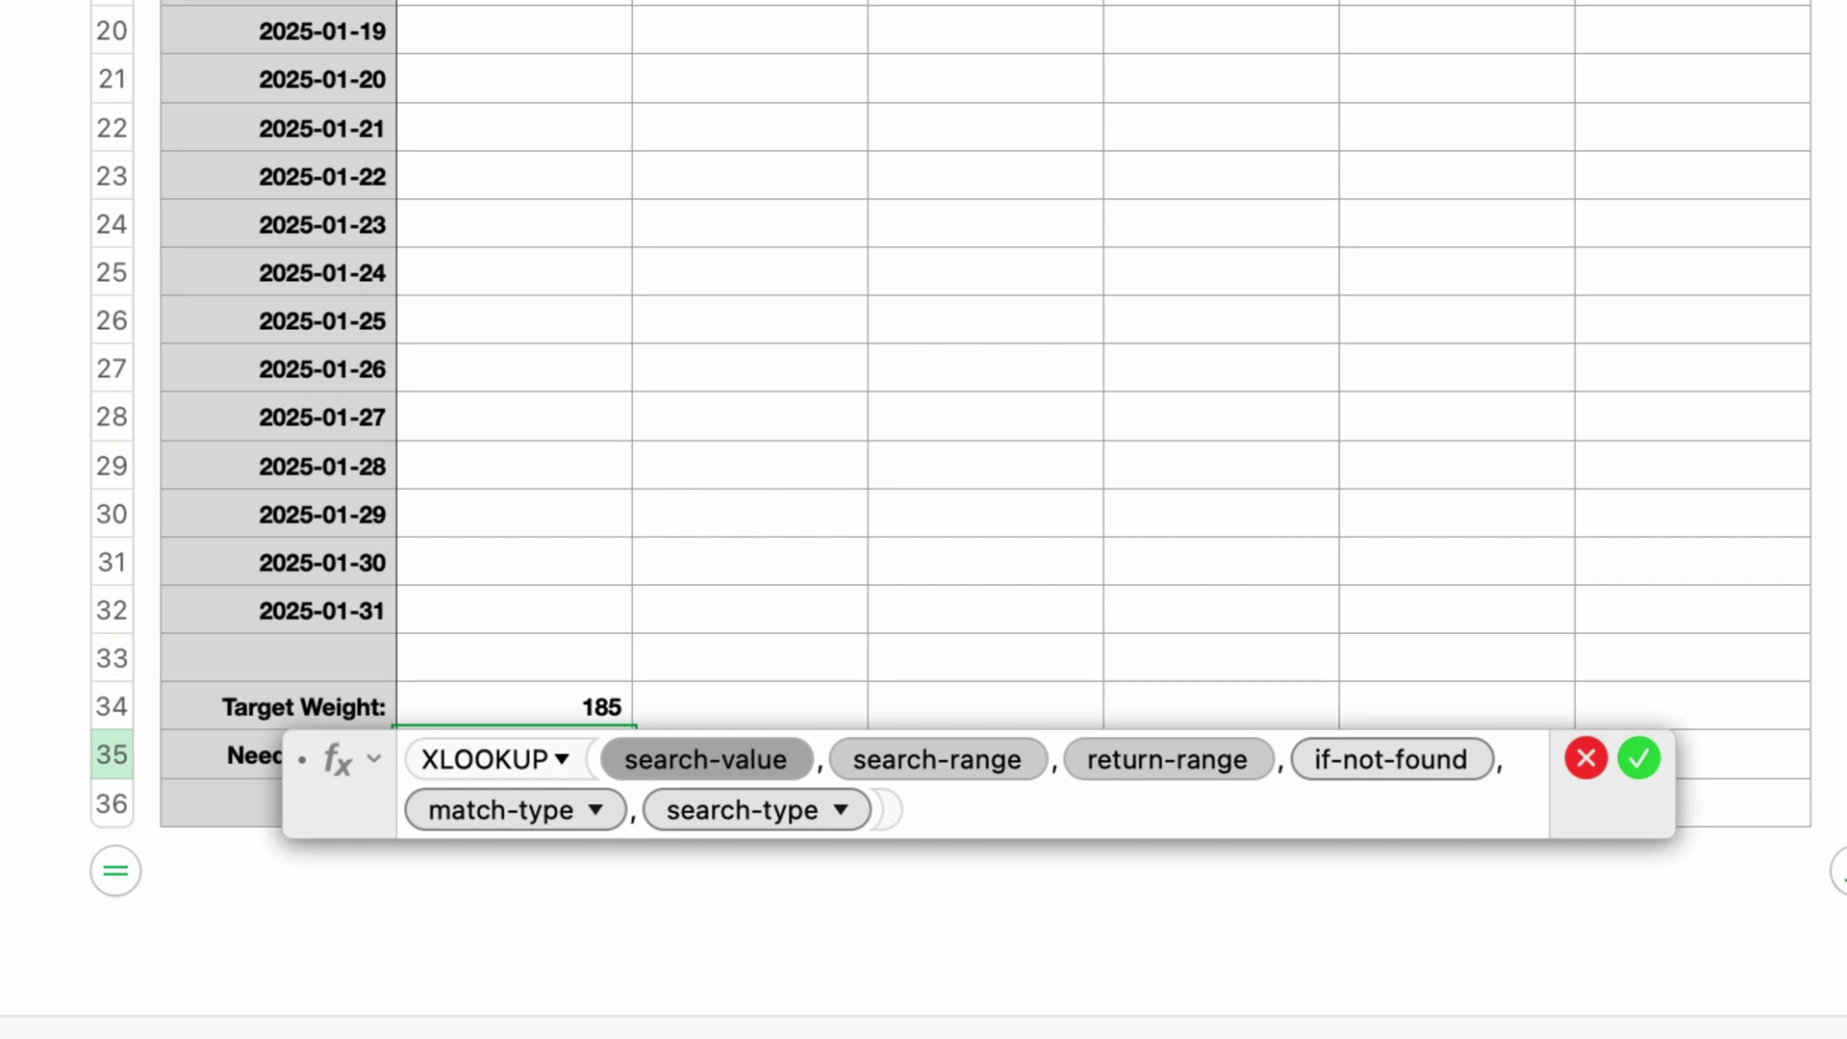
- Give XLOOKUP an empty "" search value and the Weight column B2:B32 as search and return ranges
{"action": "type", "text": "\"\""}
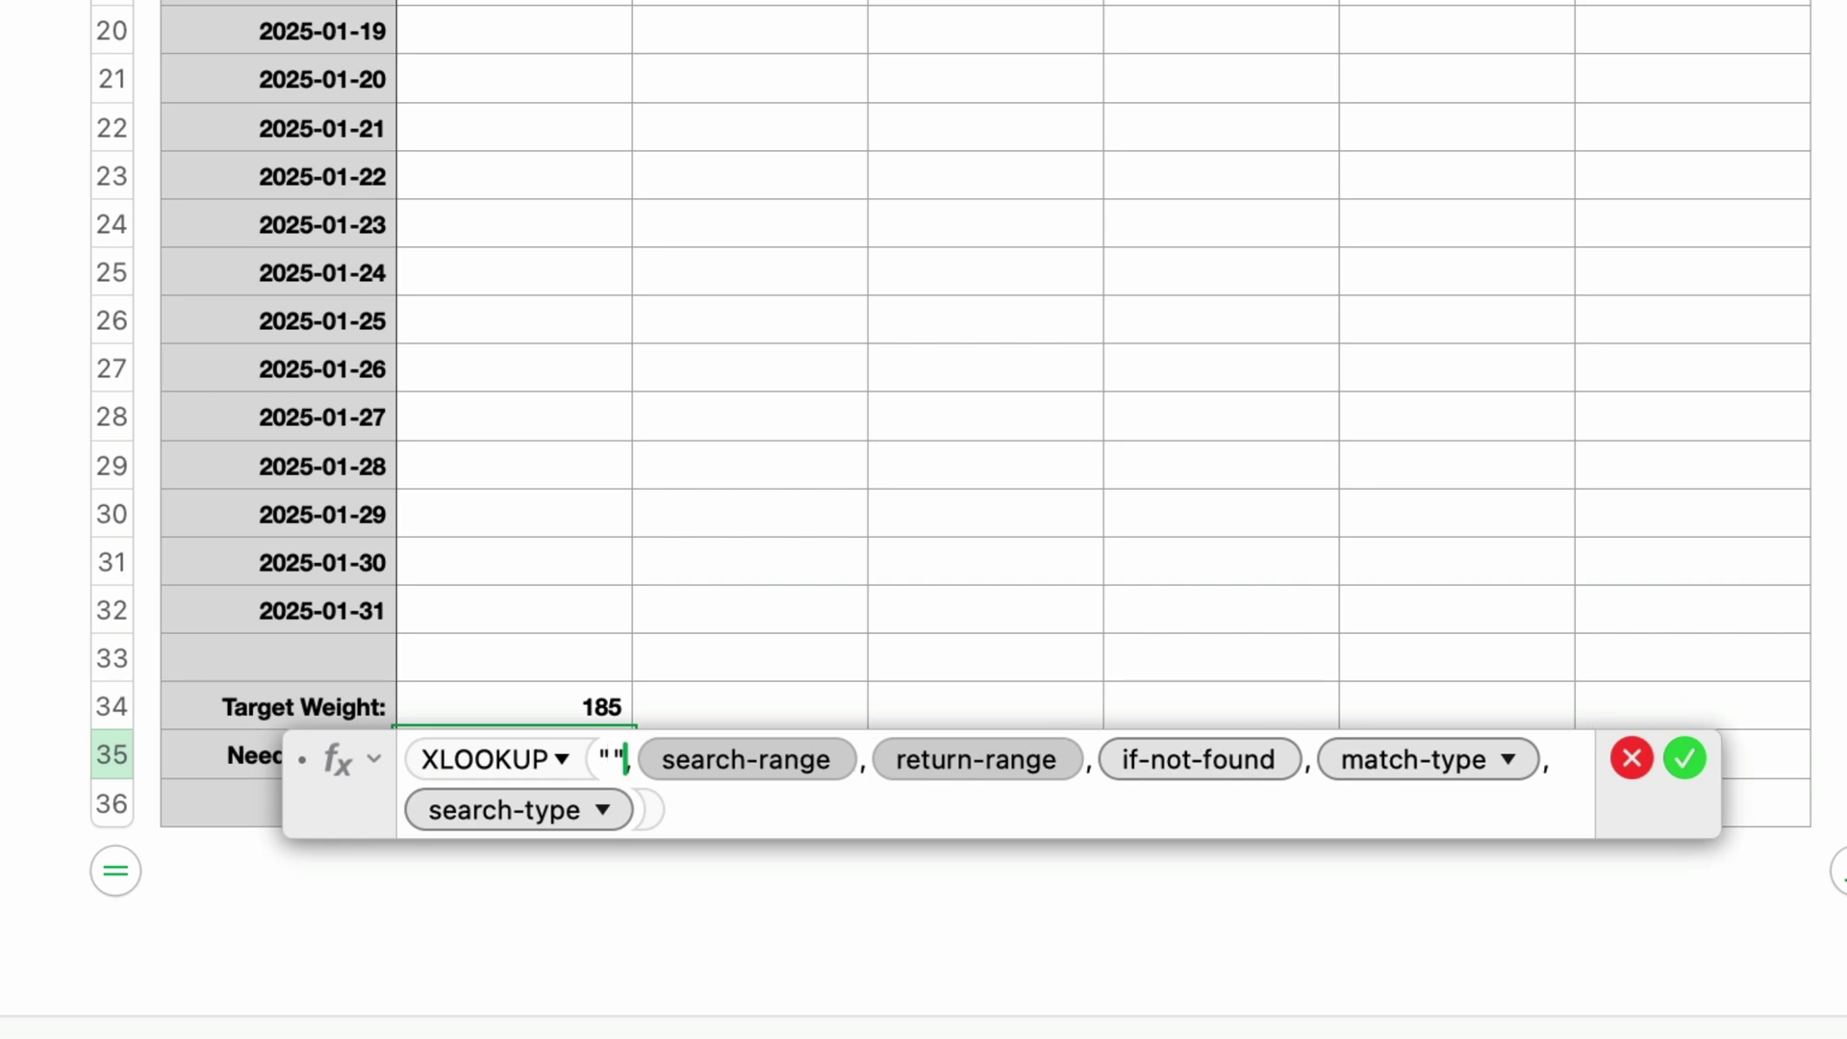
{"action": "key", "text": "Tab"}
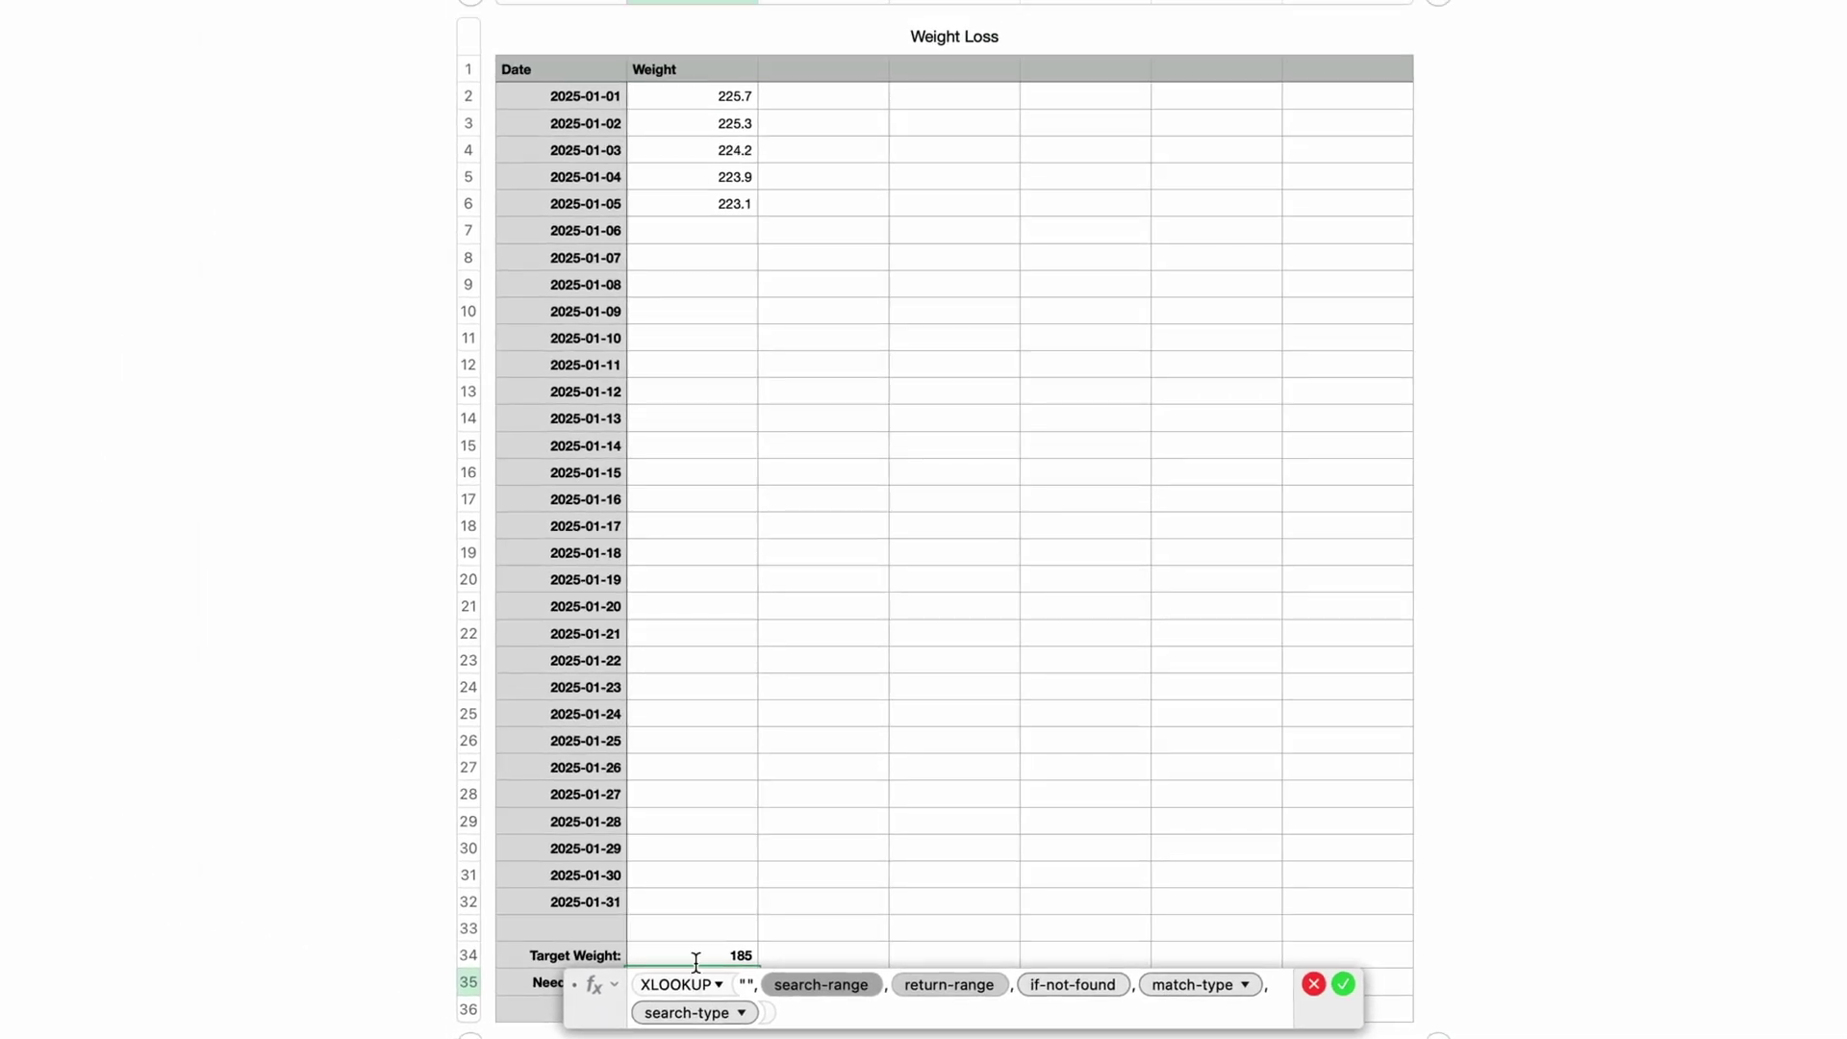
{"action": "left_click", "coordinate": [712, 93]}
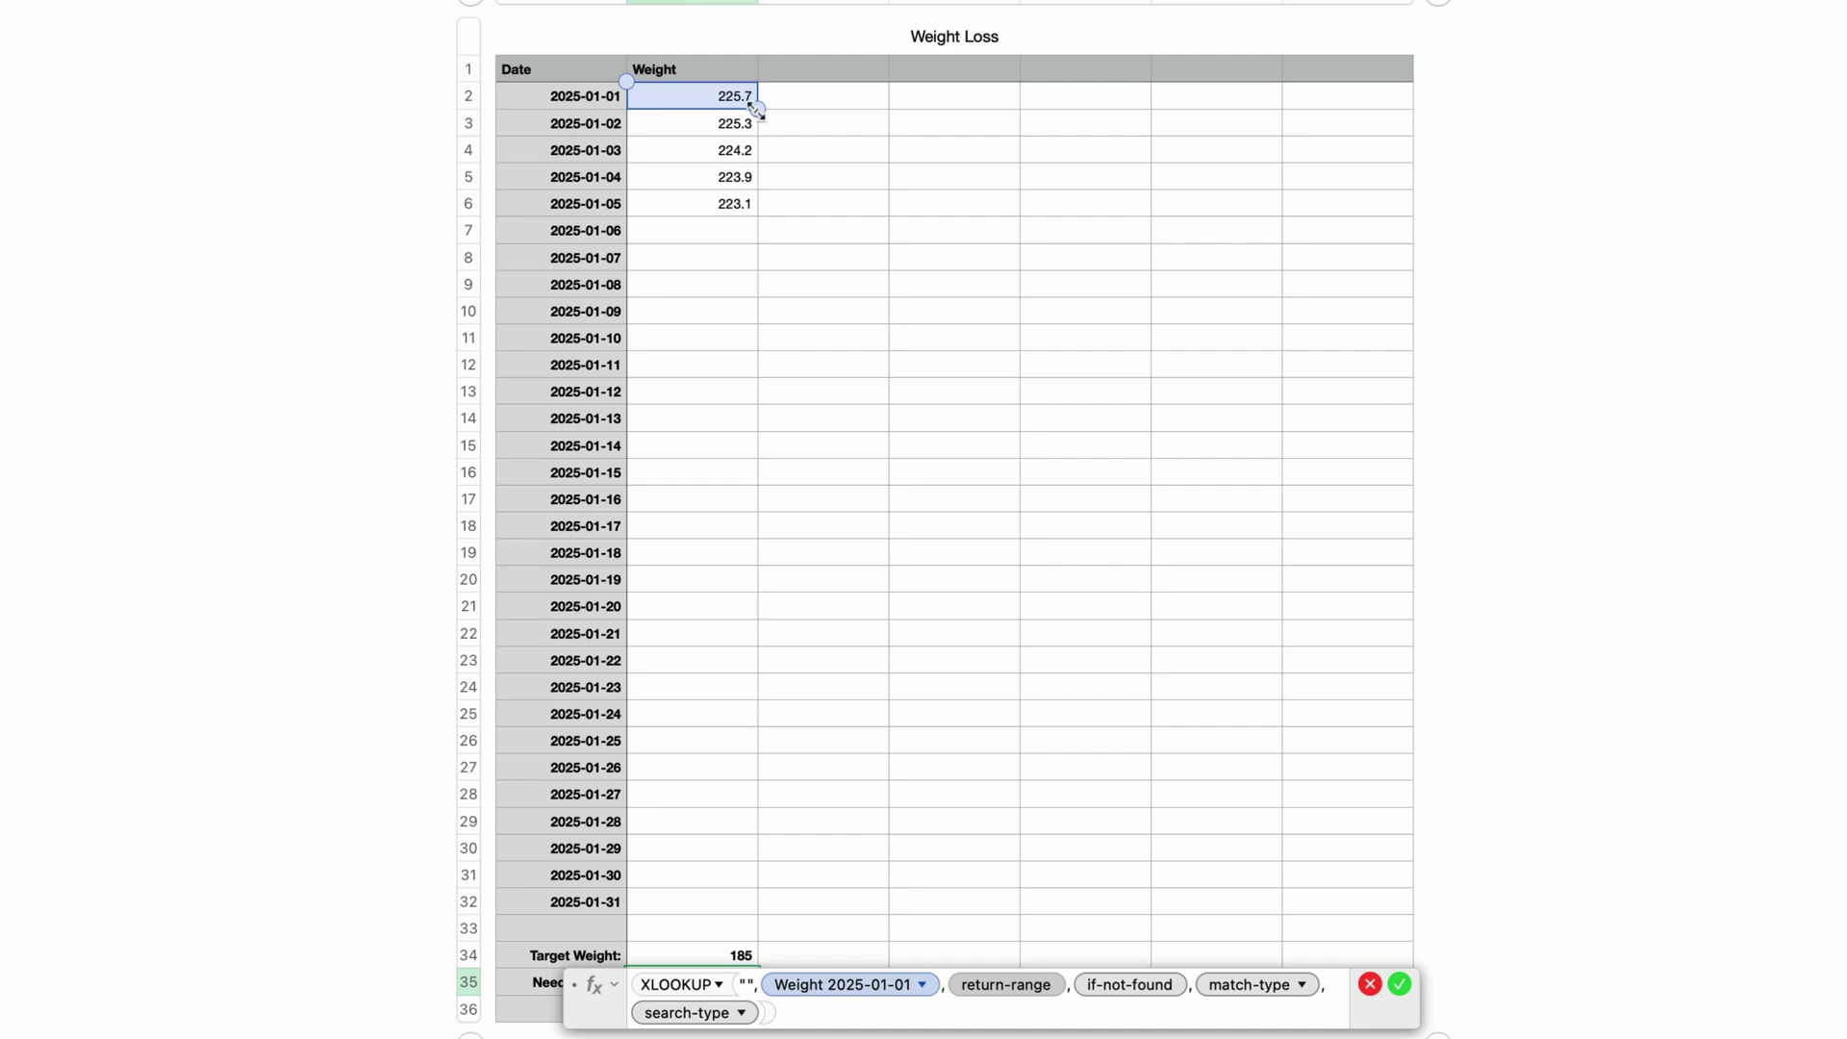
{"action": "left_click_drag", "start_coordinate": [758, 111], "coordinate": [765, 914]}
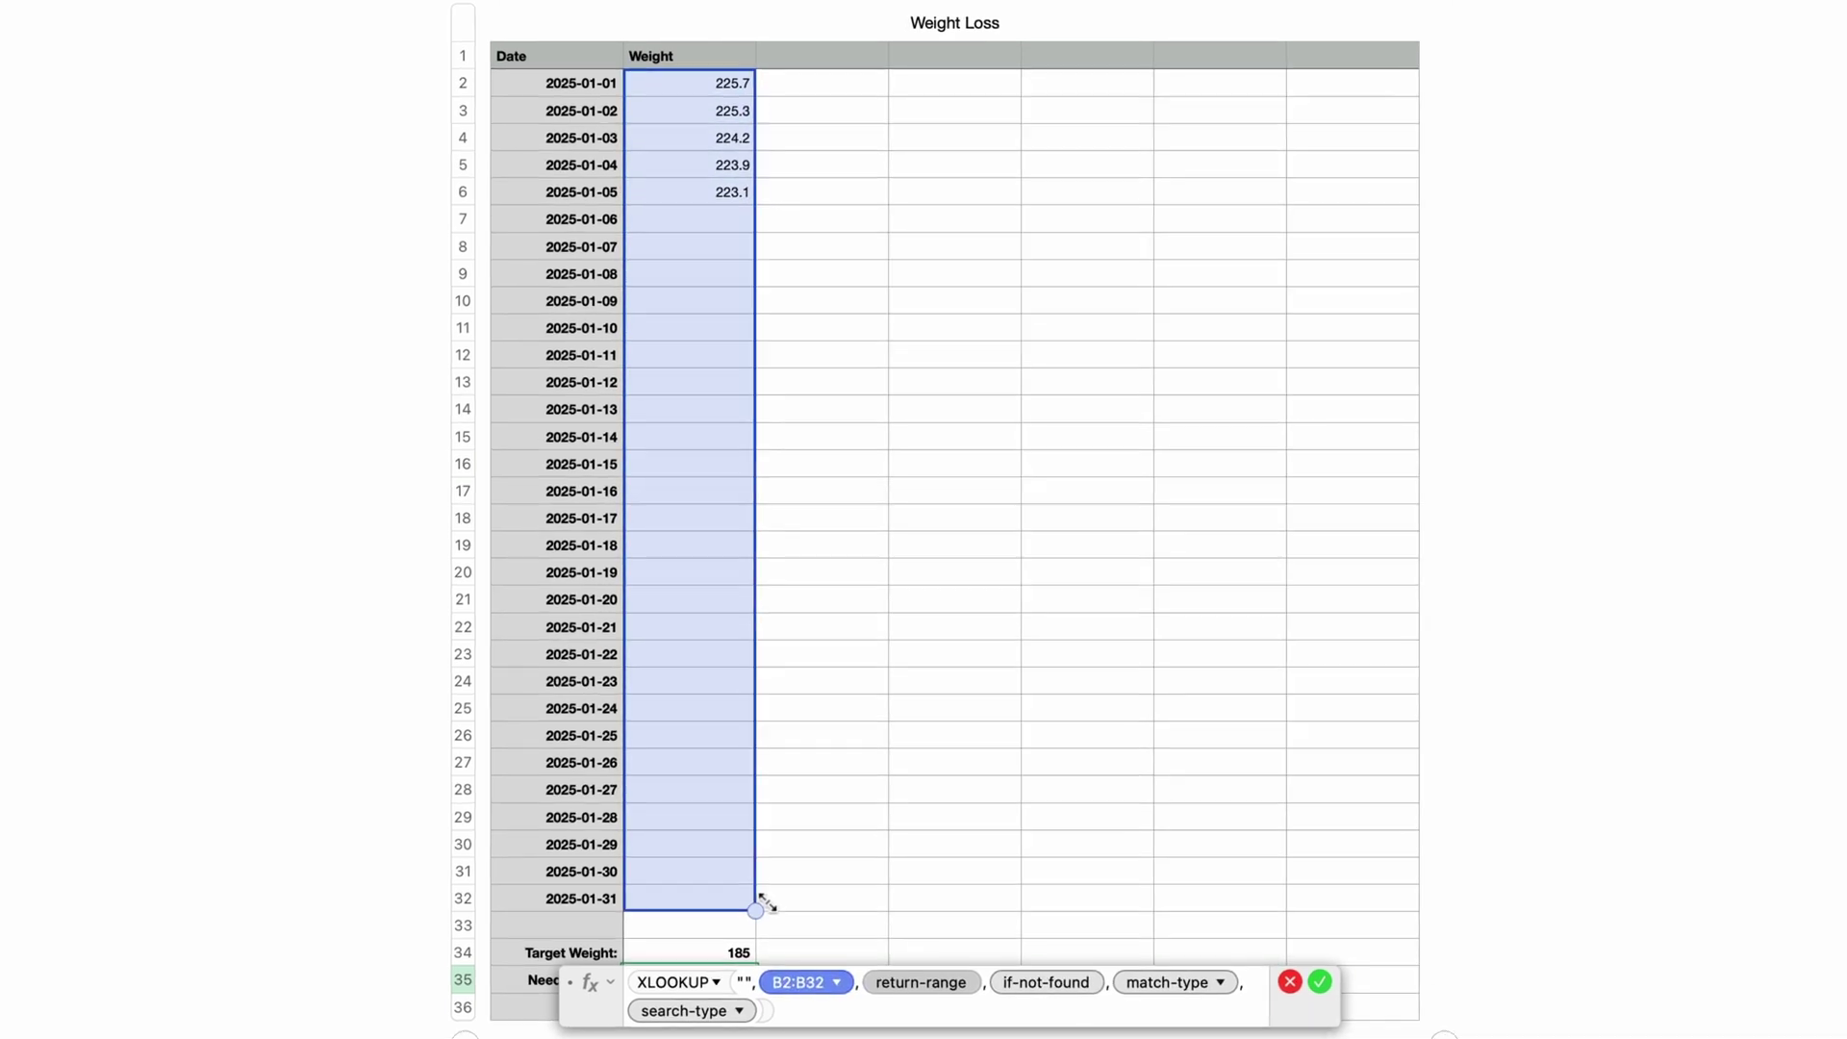
{"action": "key", "text": "Tab"}
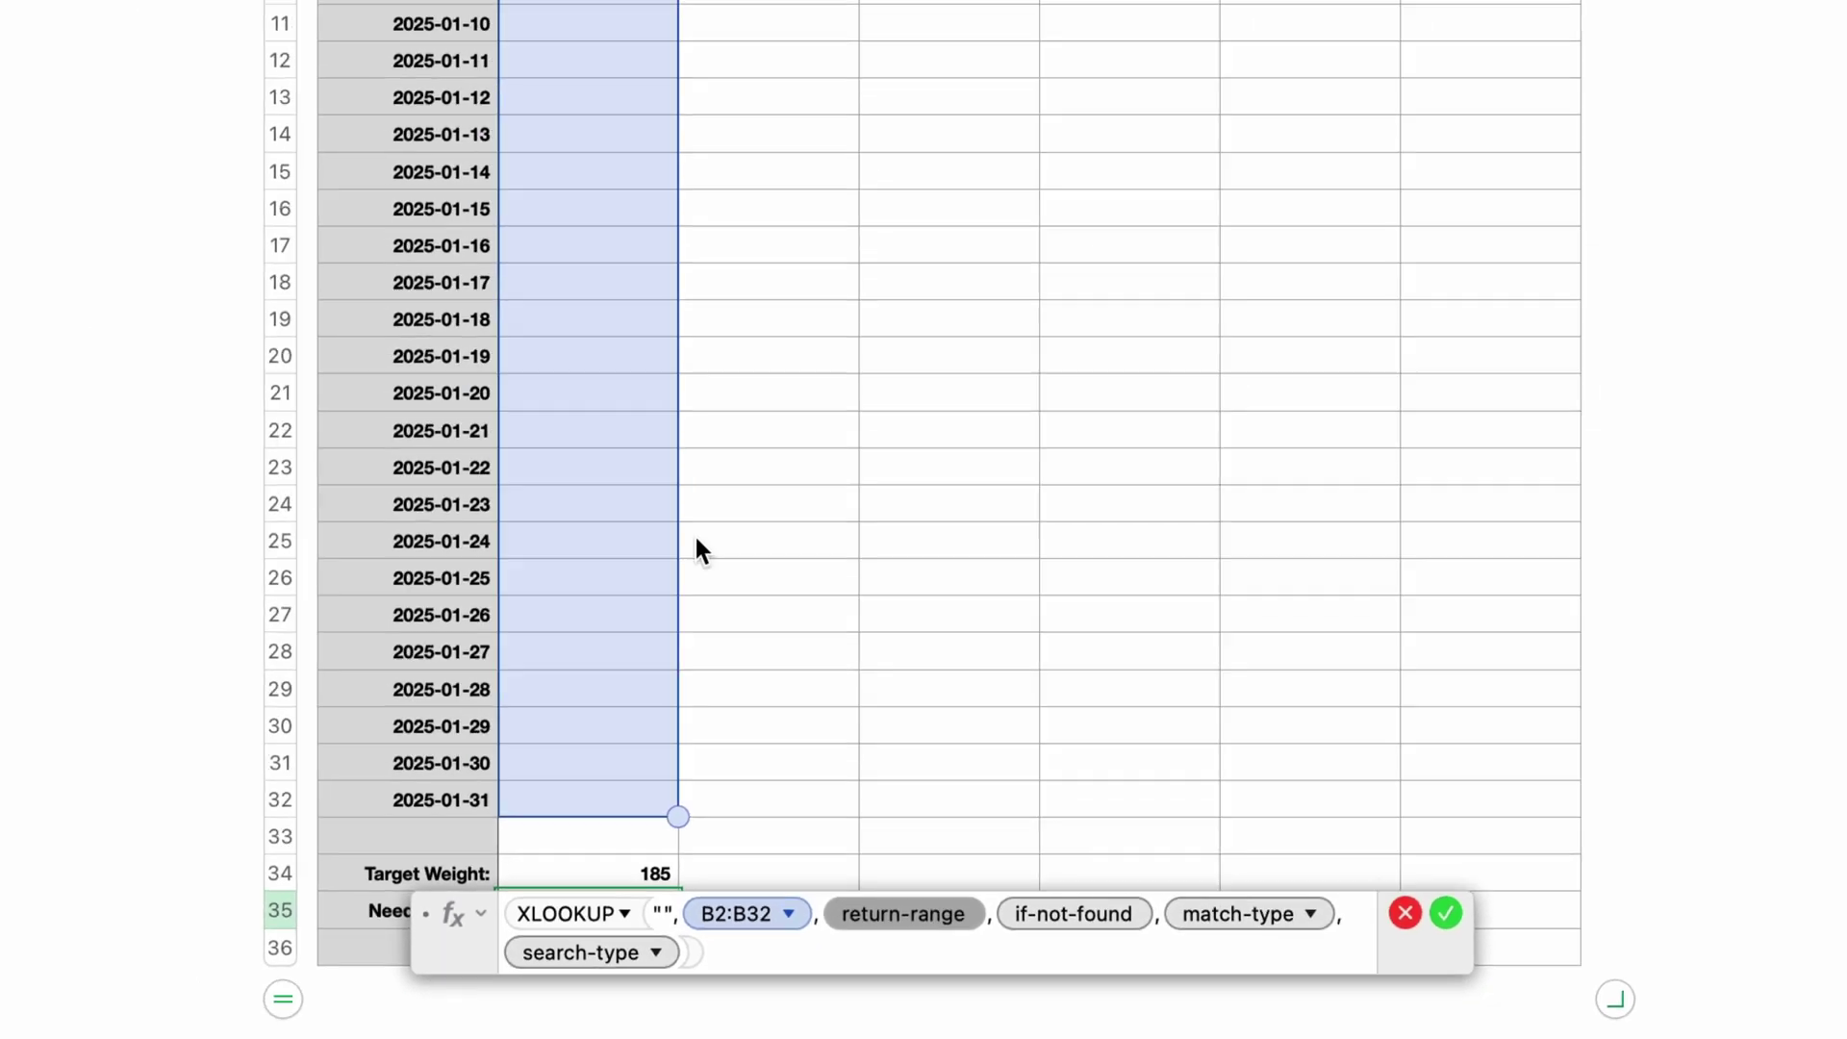
{"action": "left_click", "coordinate": [691, 91]}
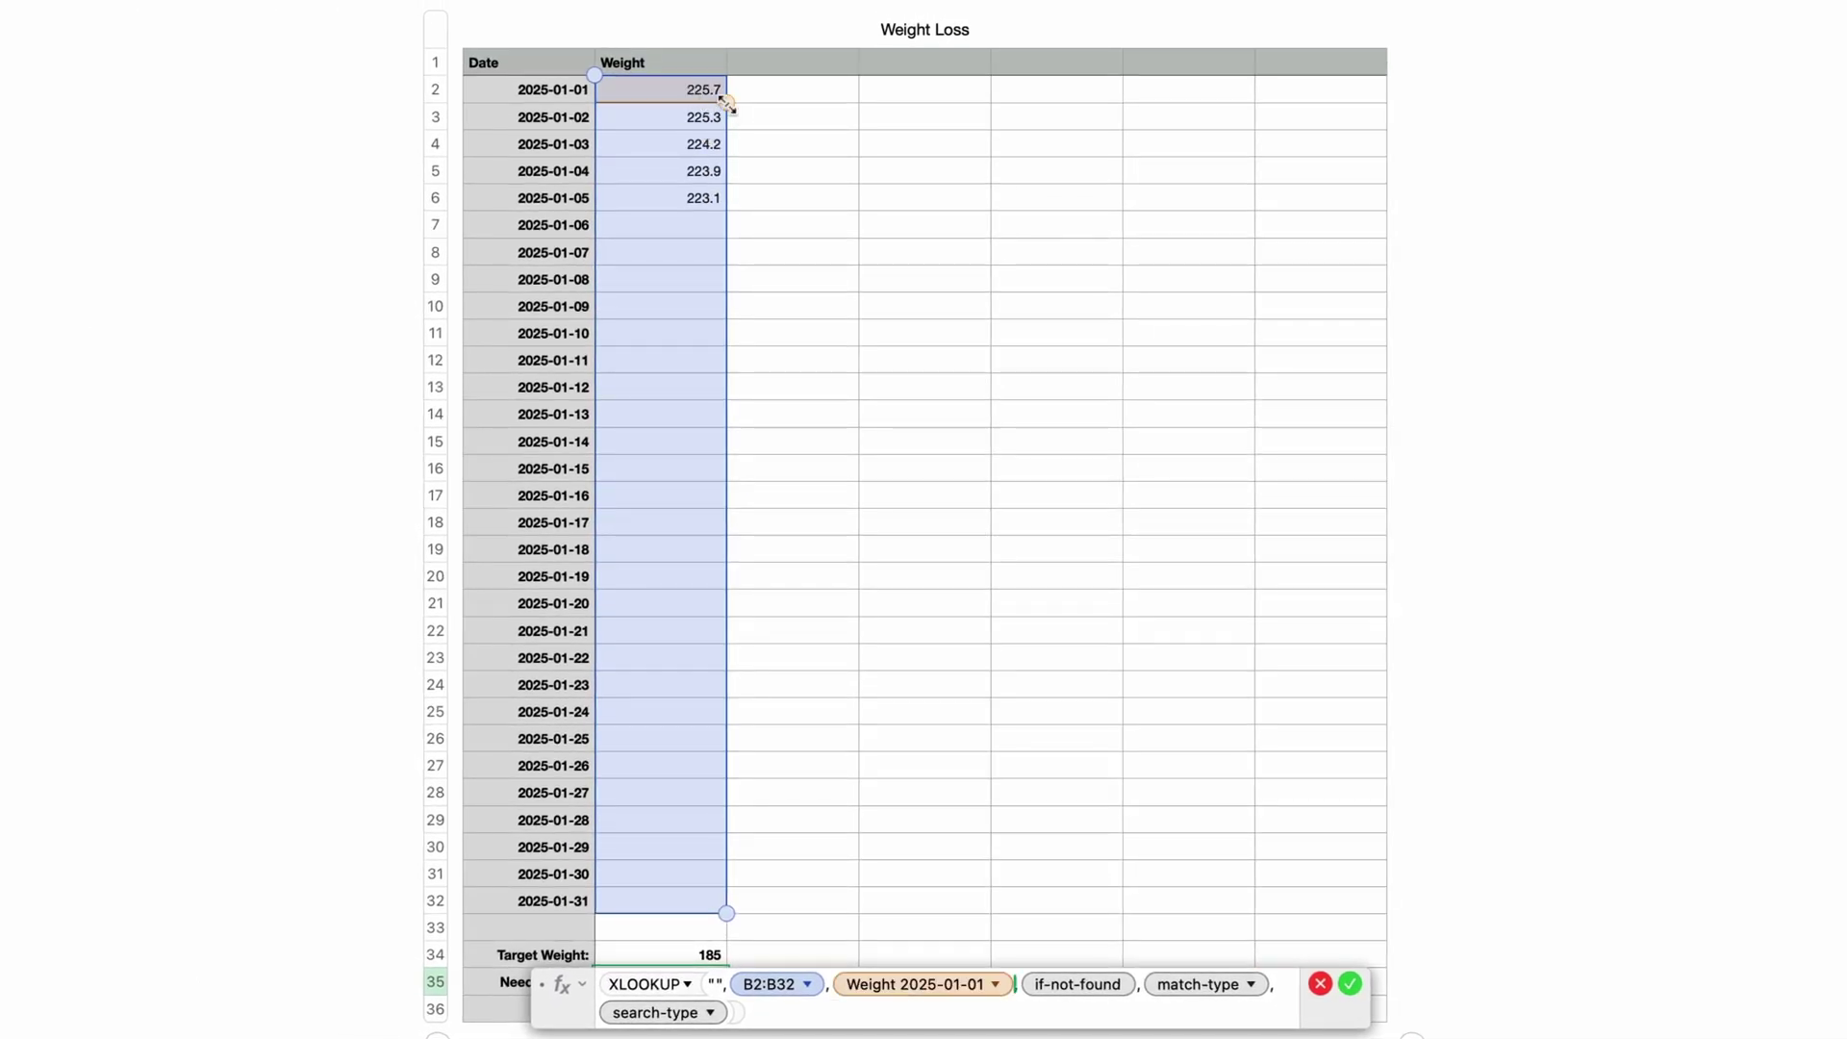
{"action": "left_click_drag", "start_coordinate": [723, 103], "coordinate": [742, 908]}
- Use Target Weight cell B34 as the if-not-found value and wildcard (2) as the match type
{"action": "key", "text": "Tab"}
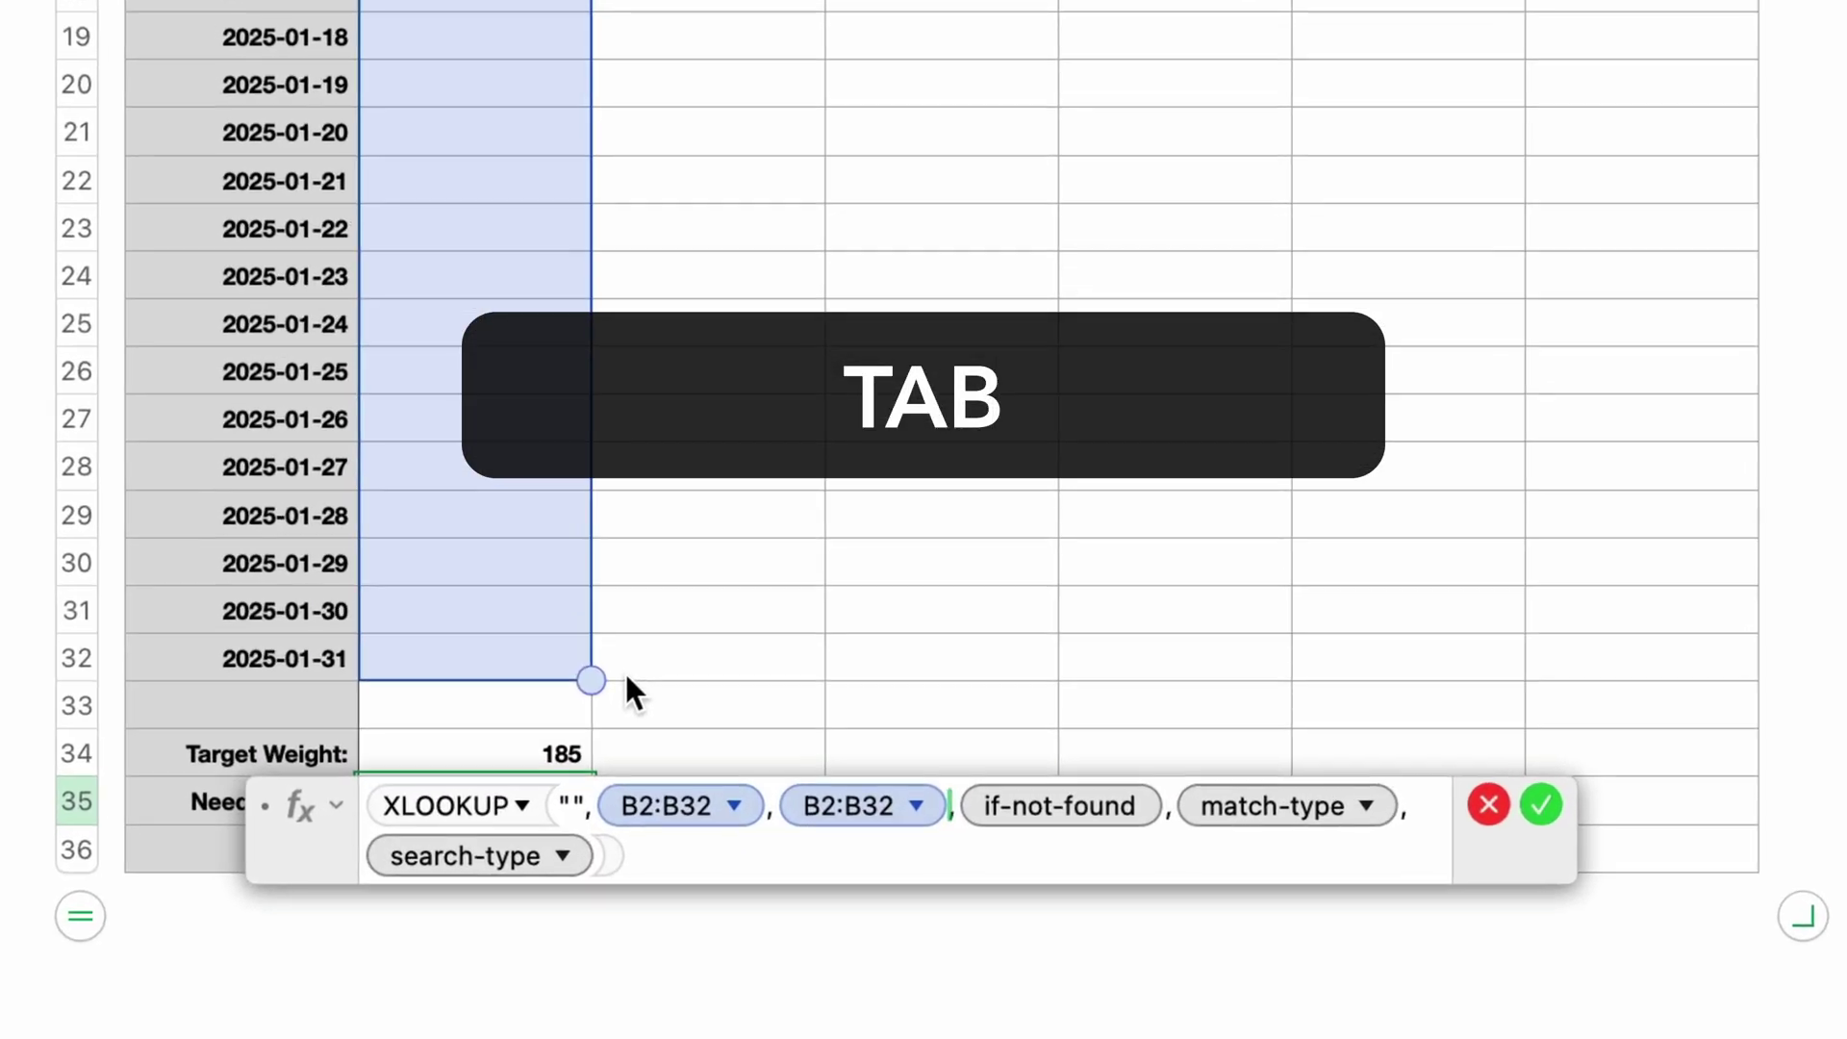
{"action": "key", "text": "Tab"}
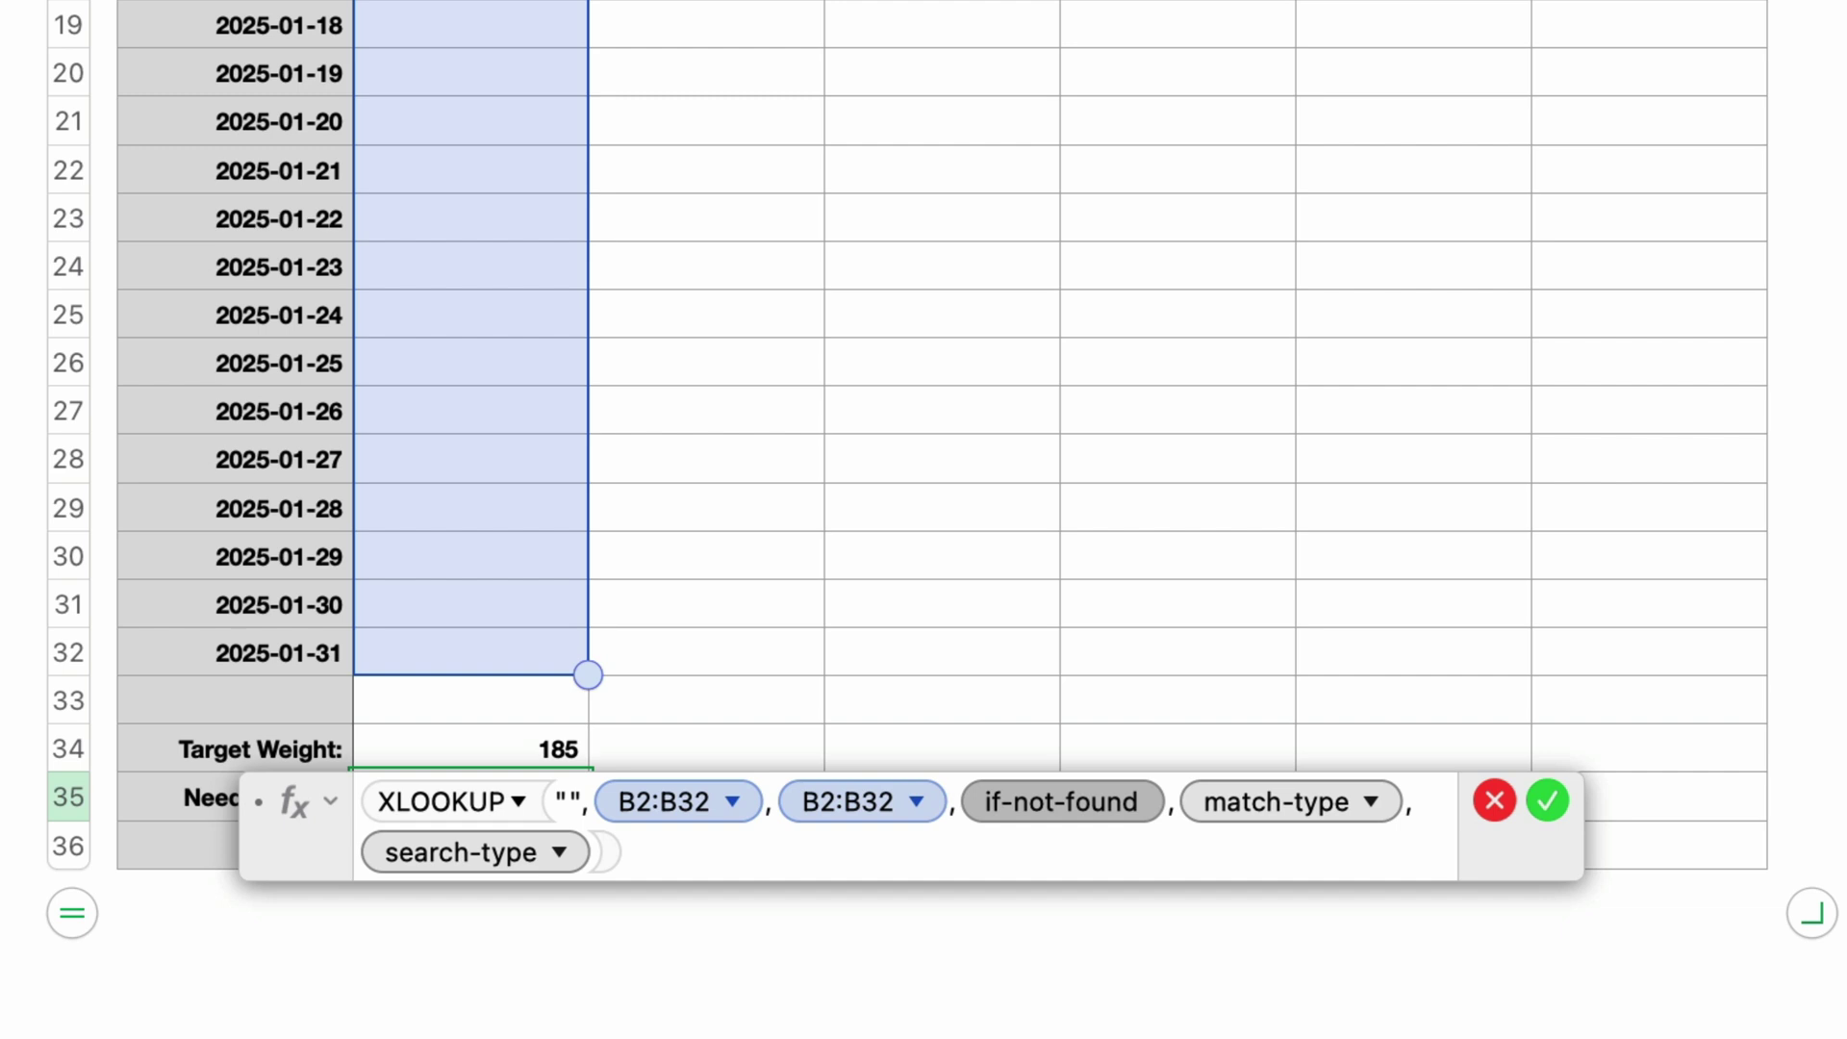
{"action": "left_click", "coordinate": [466, 735]}
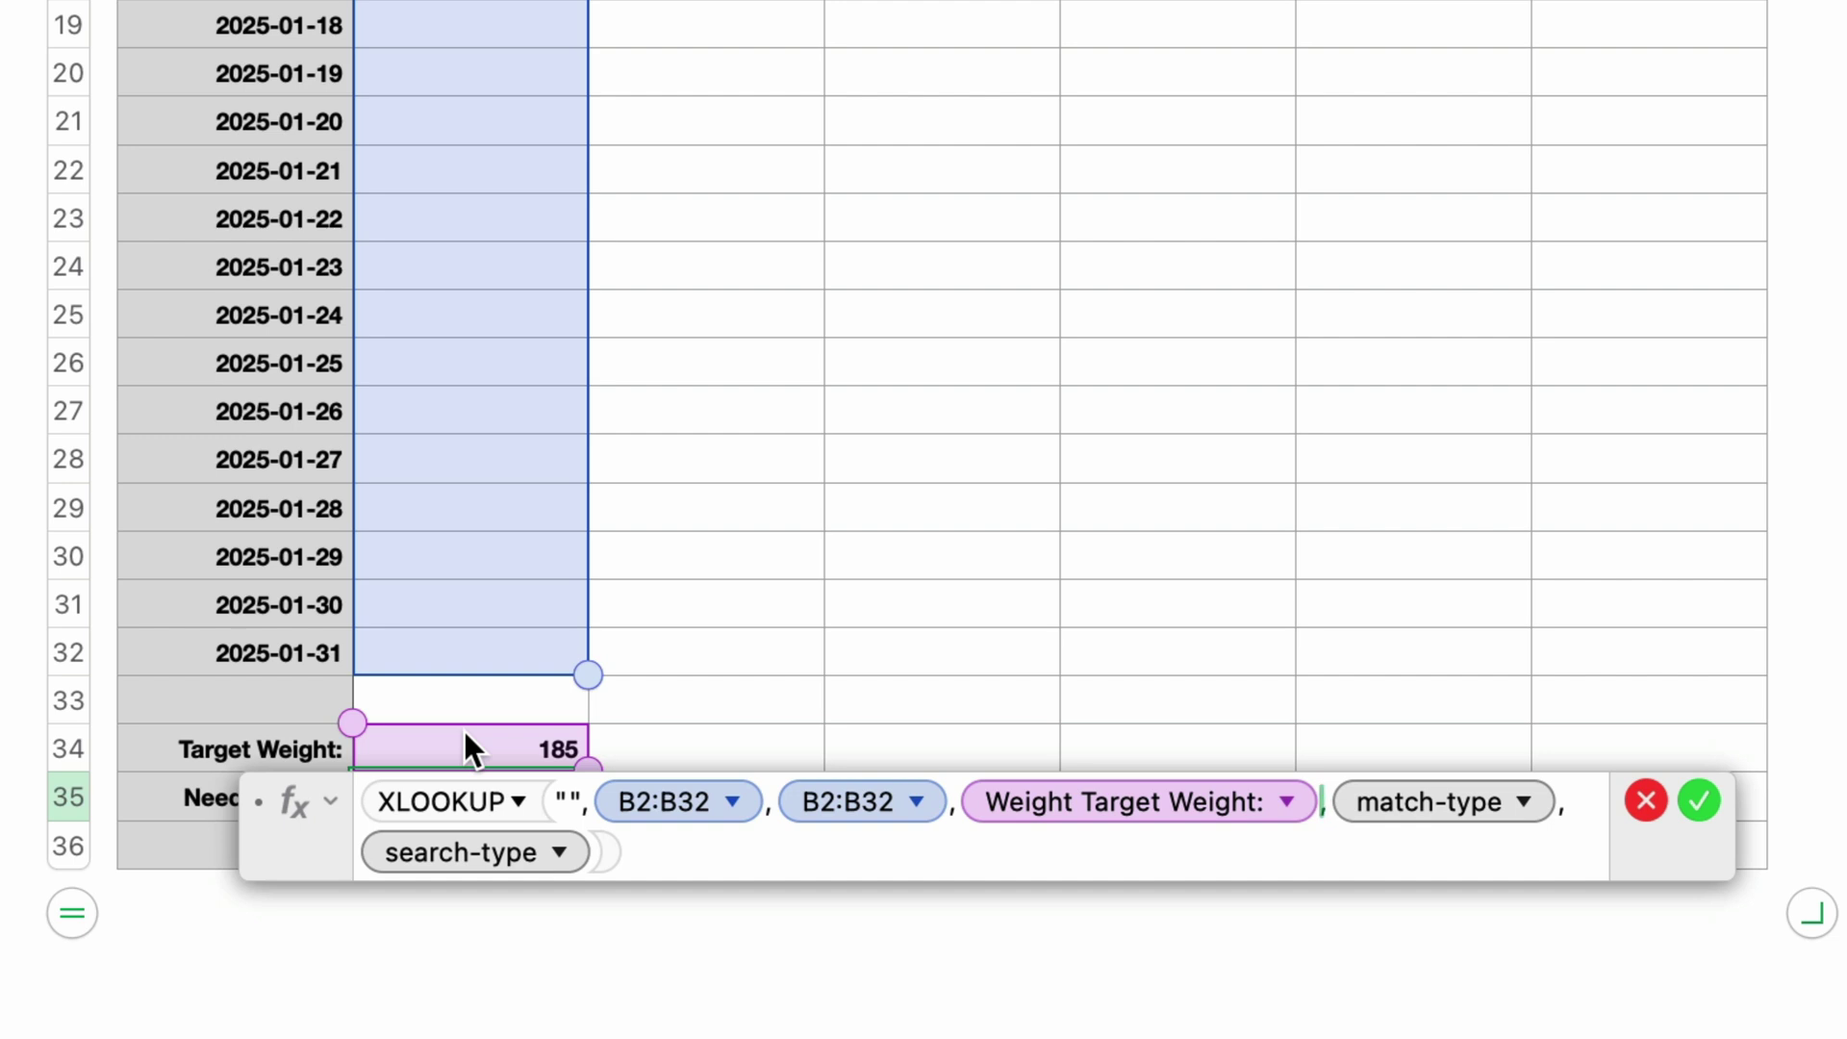
{"action": "key", "text": "Tab"}
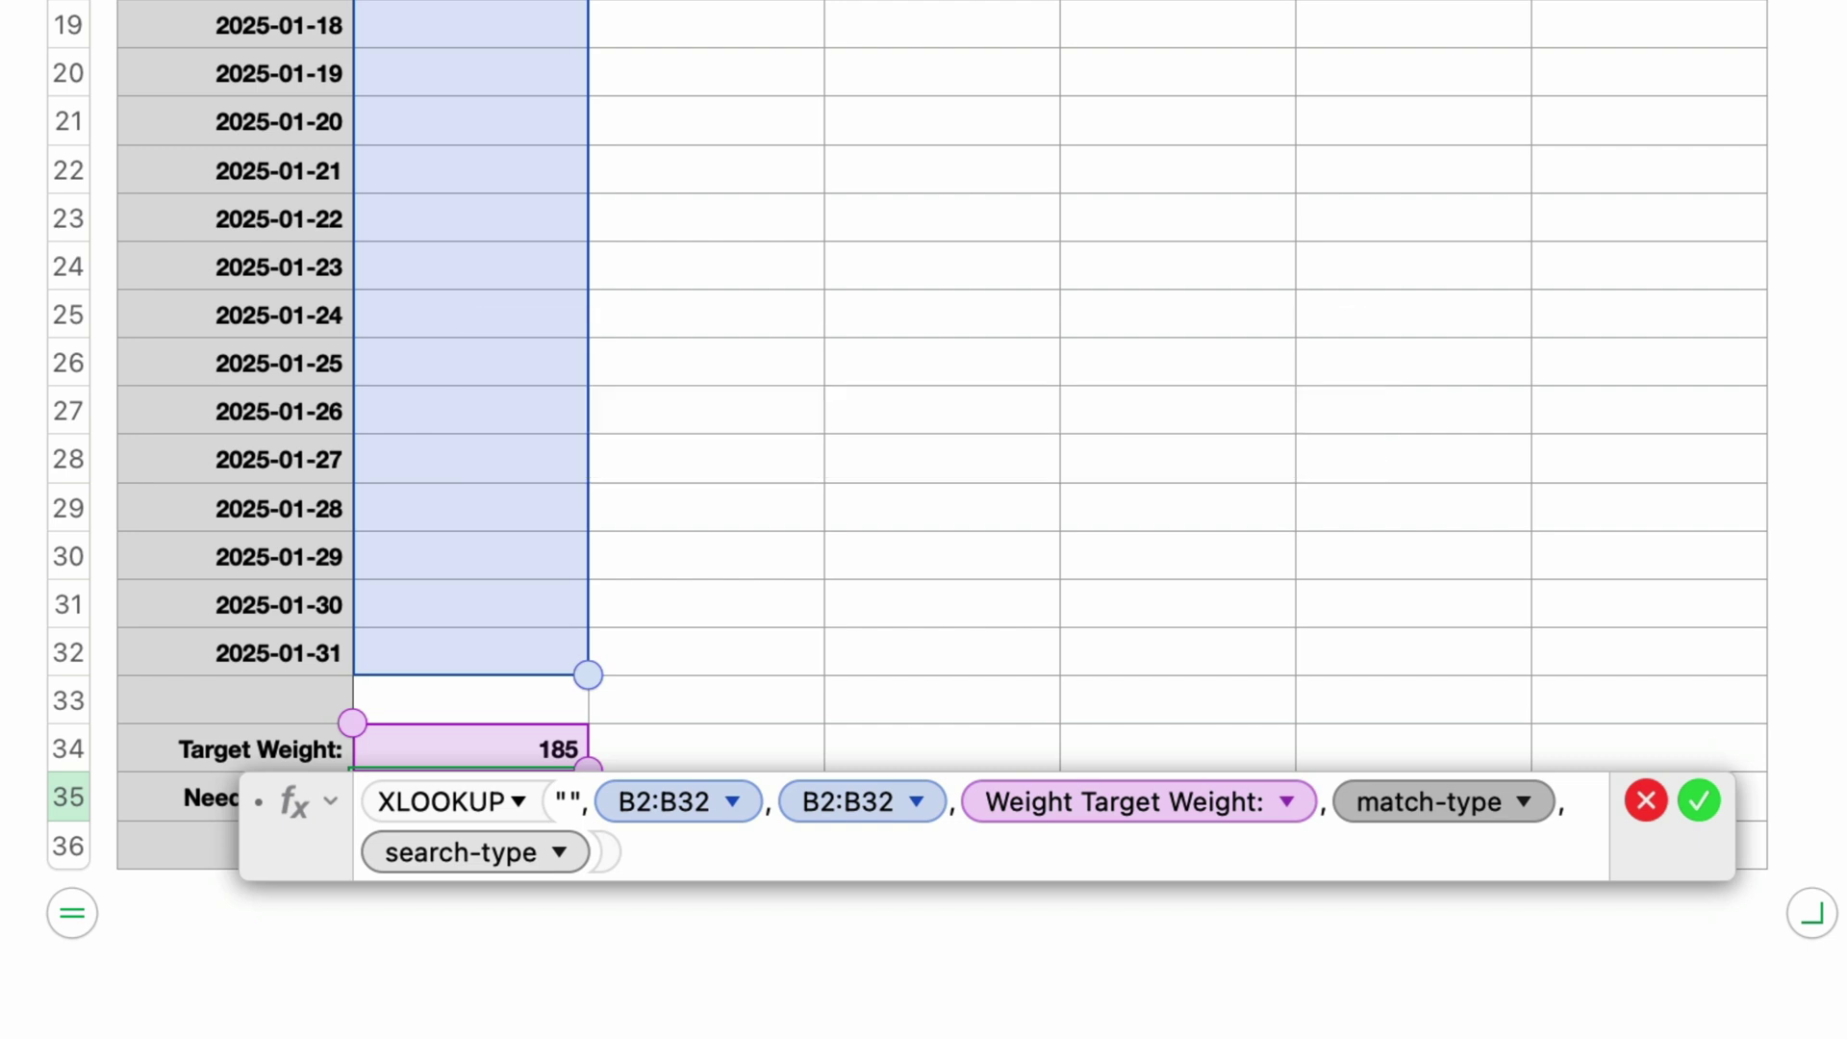
{"action": "left_click", "coordinate": [1522, 801]}
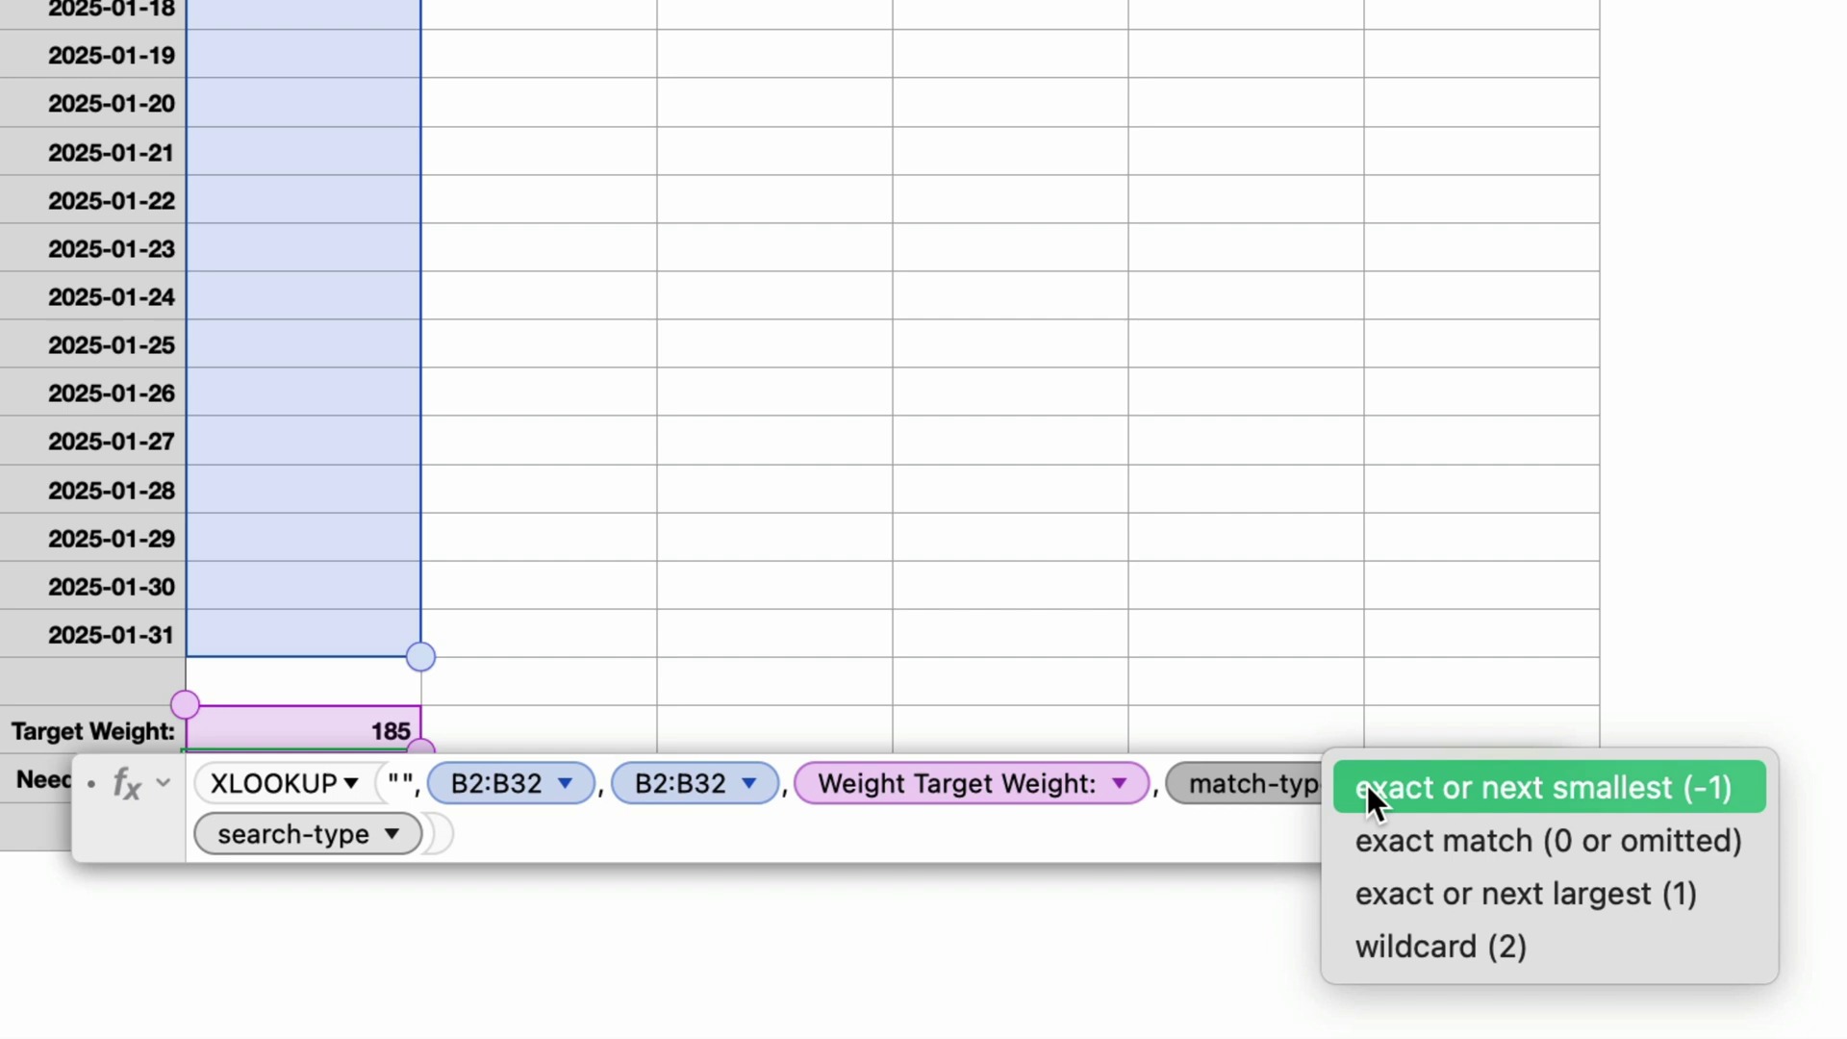
{"action": "left_click", "coordinate": [1612, 945]}
{"action": "key", "text": "Tab"}
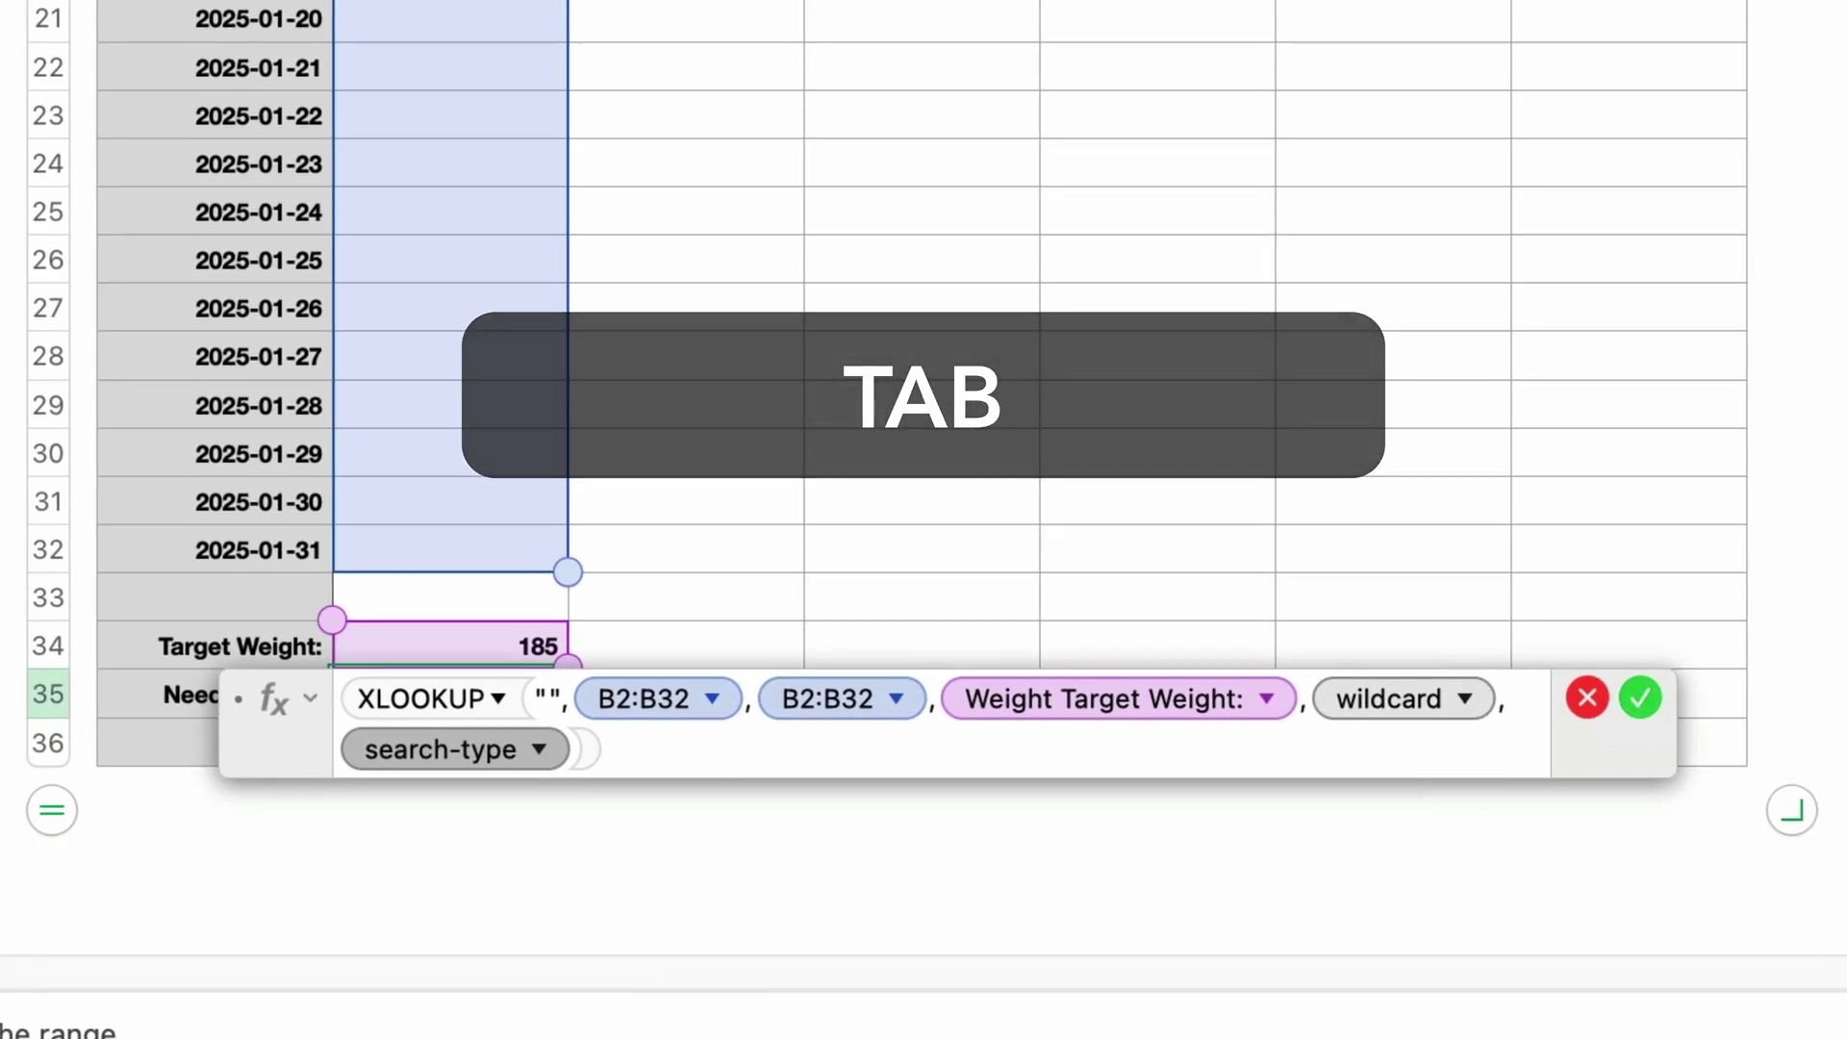
- Set search type to Last to first (-1) and subtract Target Weight B34 from the XLOOKUP result
{"action": "left_click", "coordinate": [539, 751]}
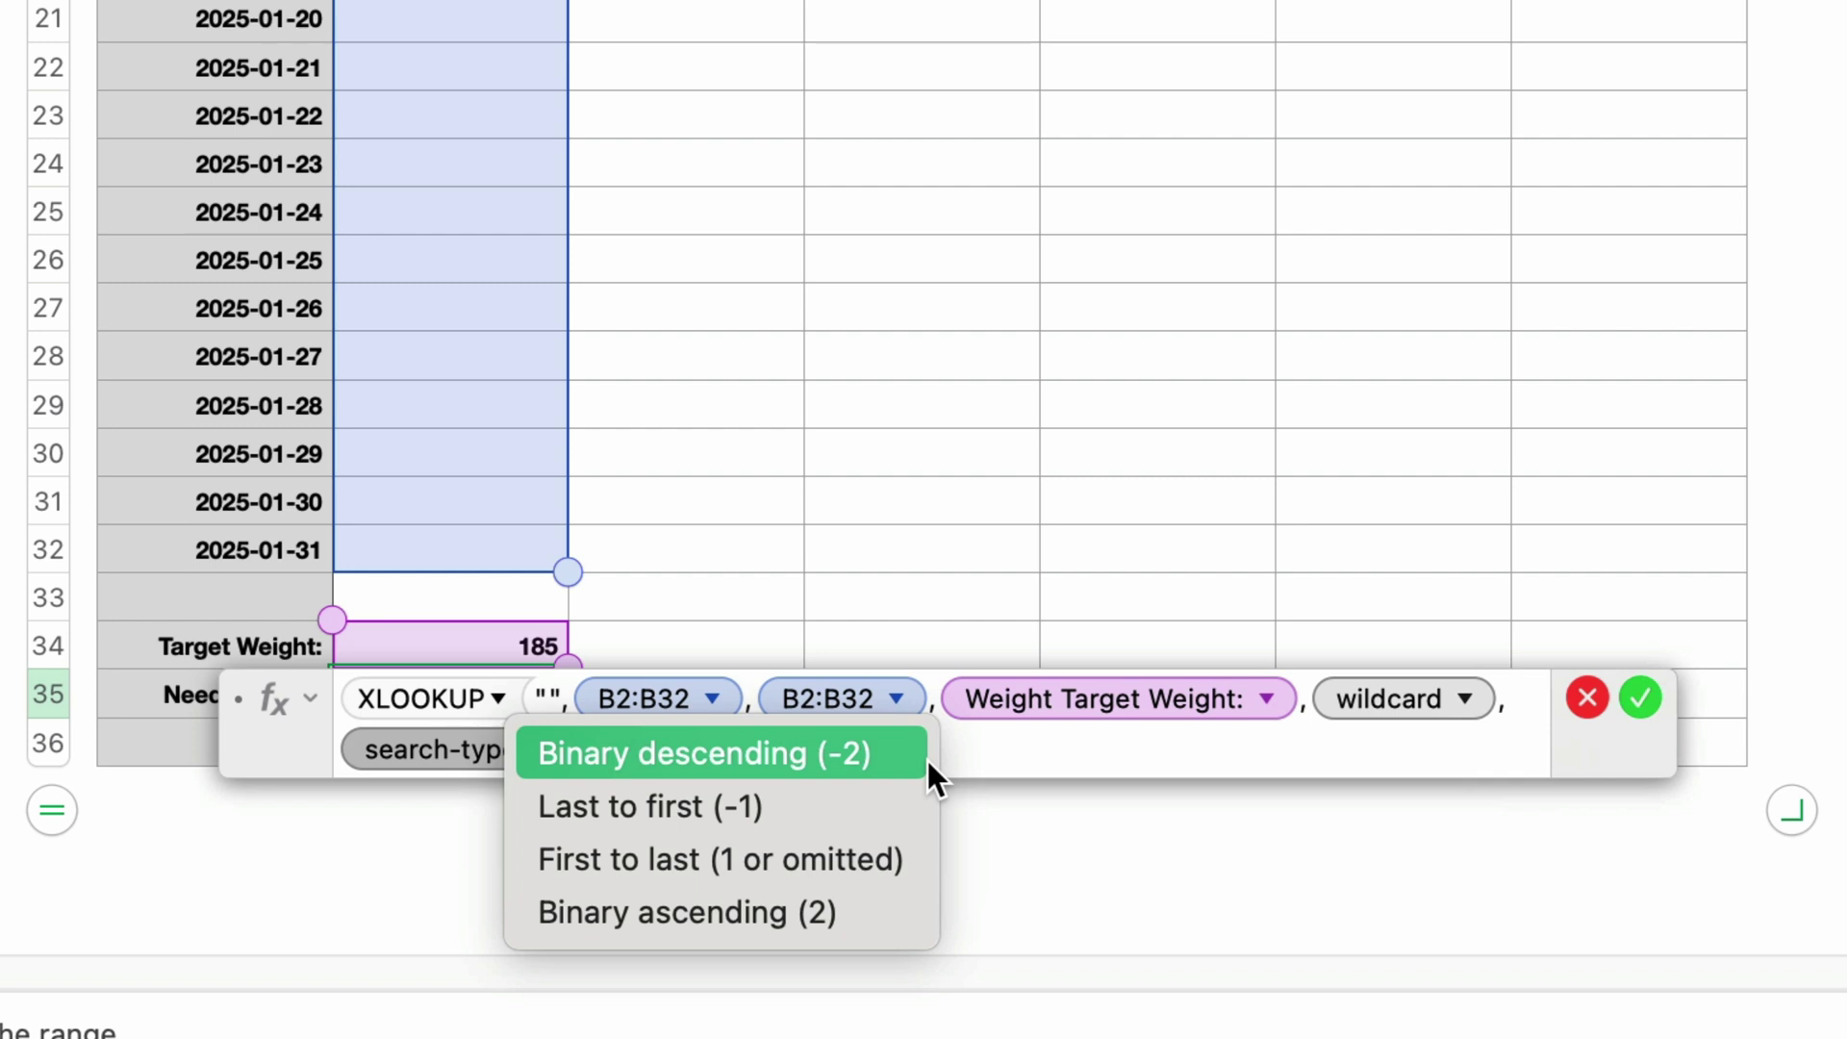
{"action": "left_click", "coordinate": [821, 806]}
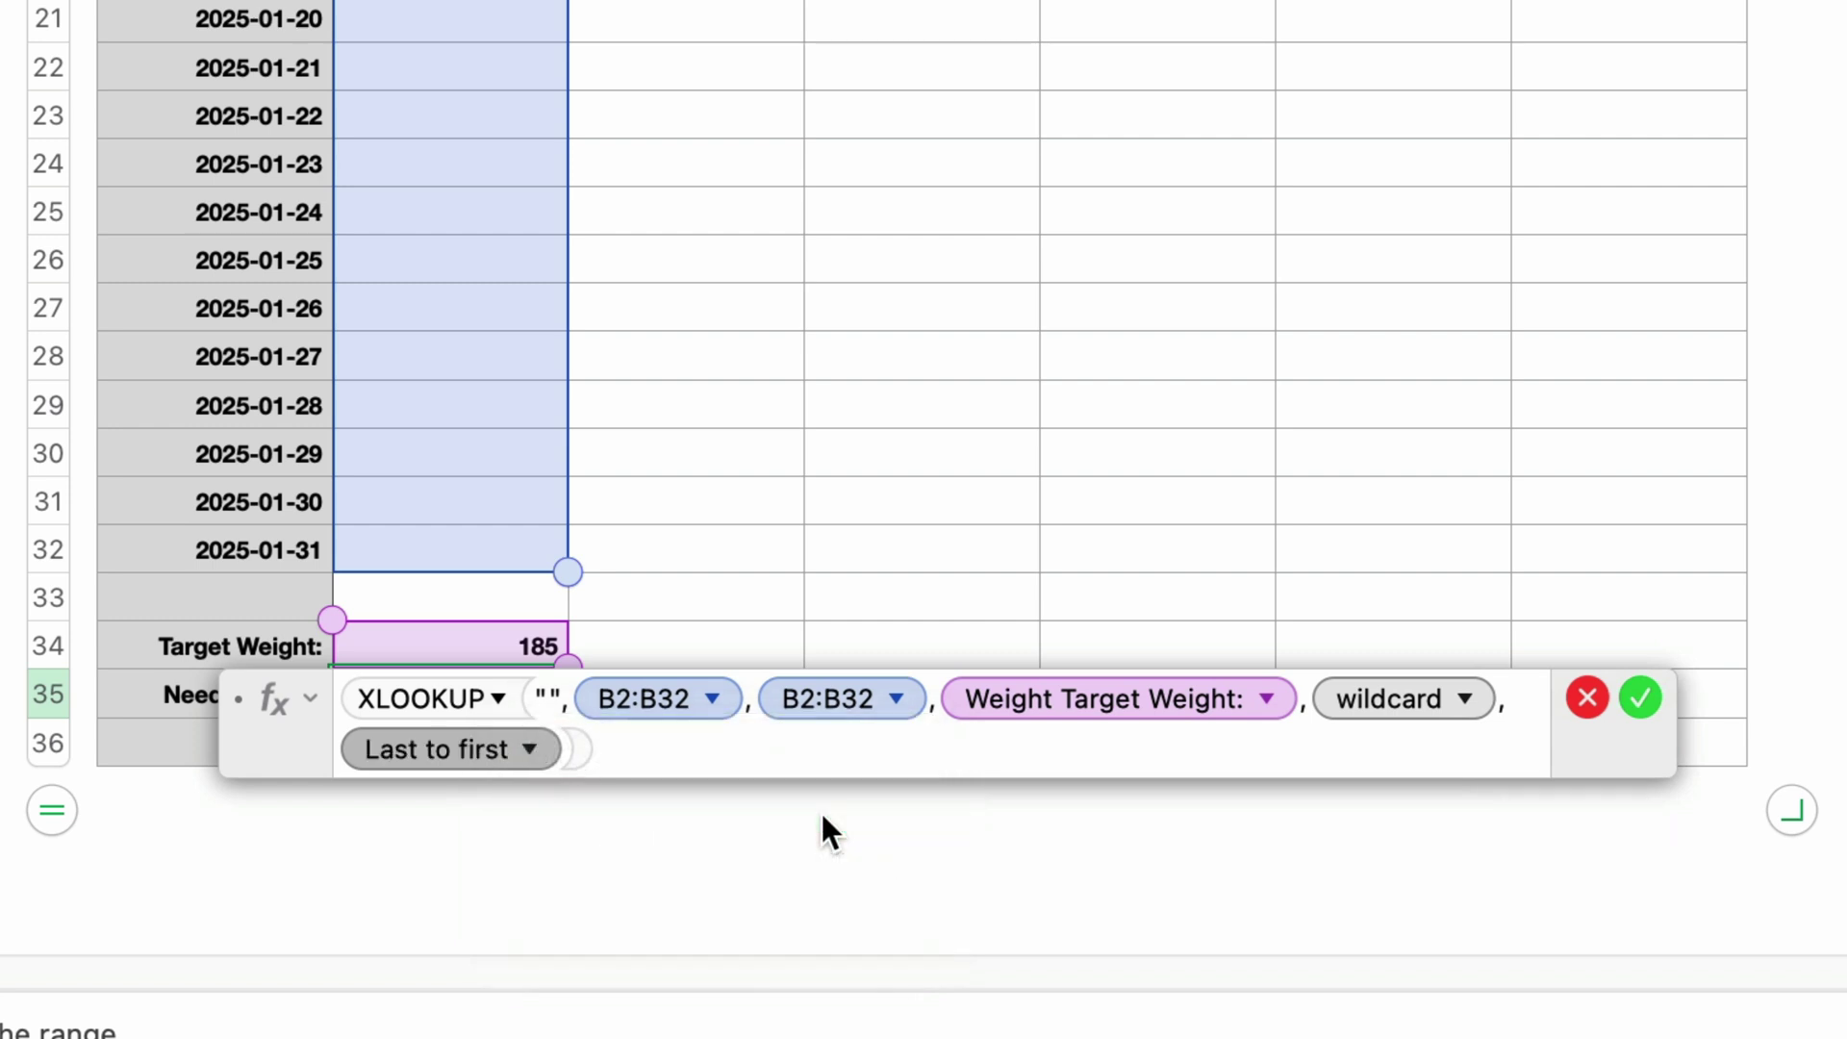
{"action": "left_click", "coordinate": [734, 753]}
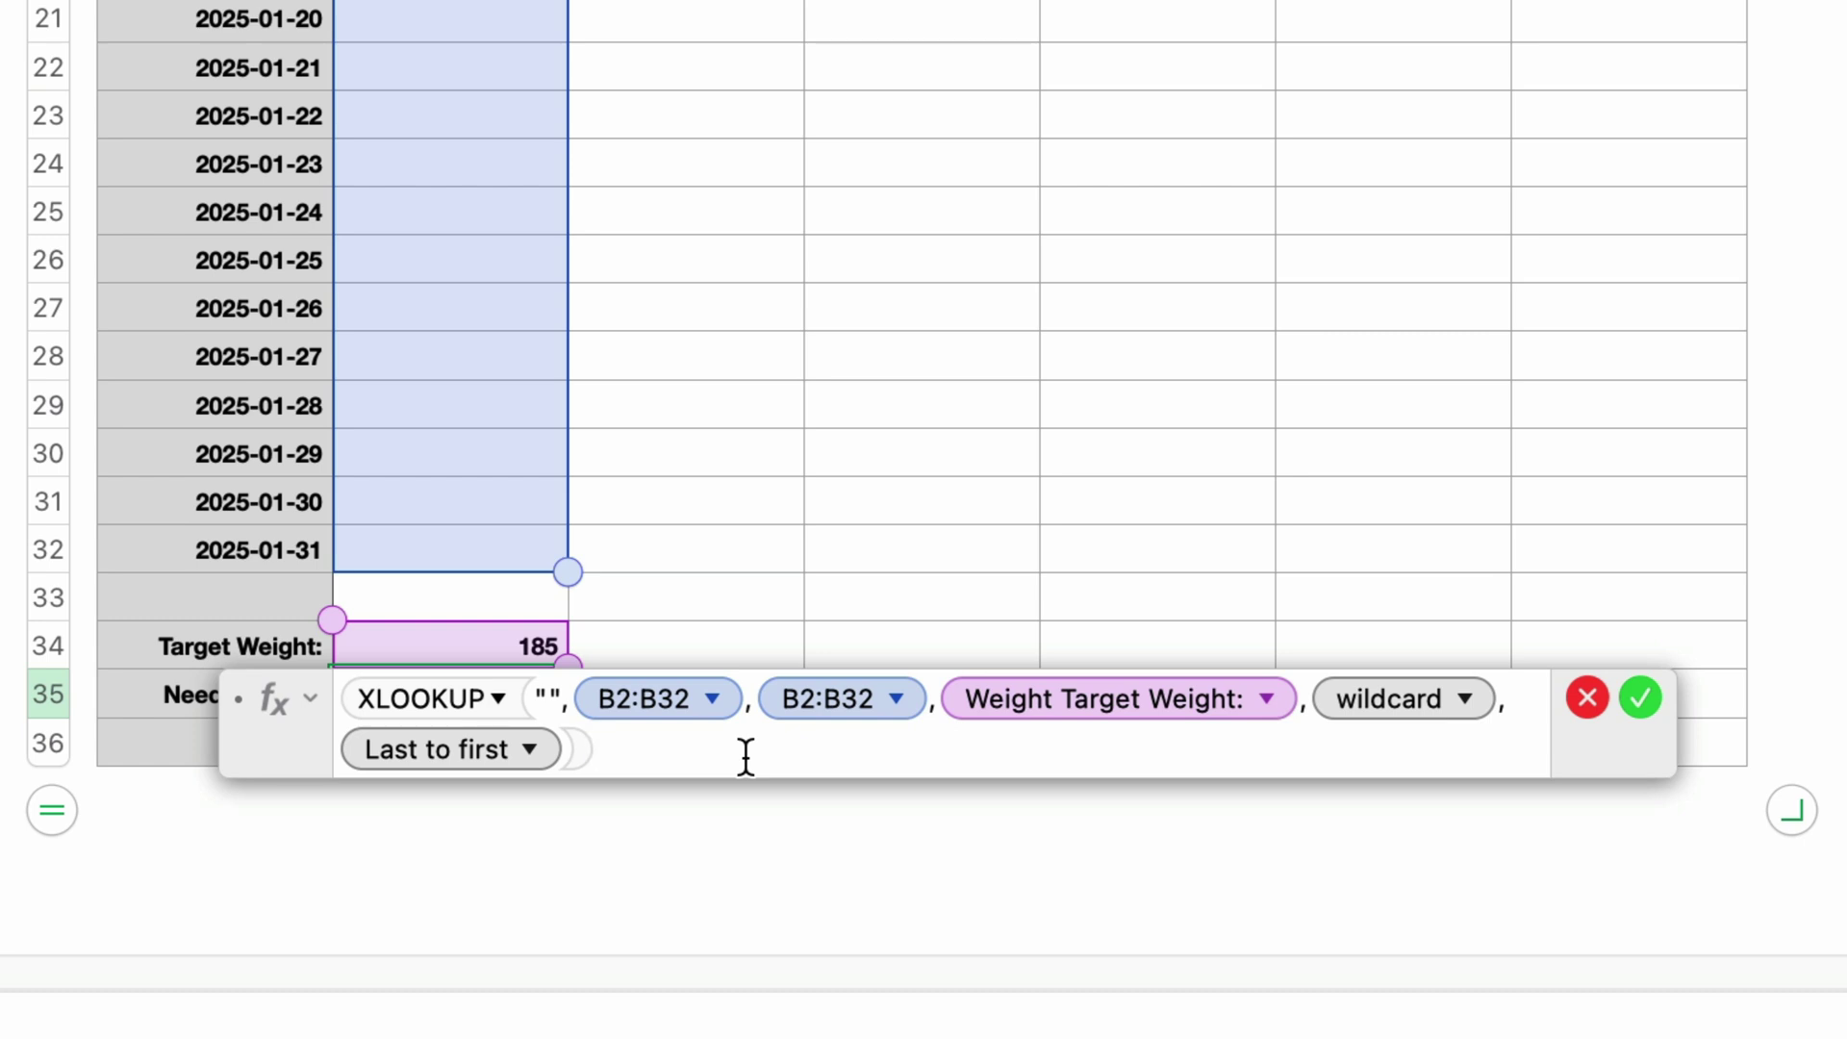
{"action": "type", "text": "-"}
{"action": "left_click", "coordinate": [450, 642]}
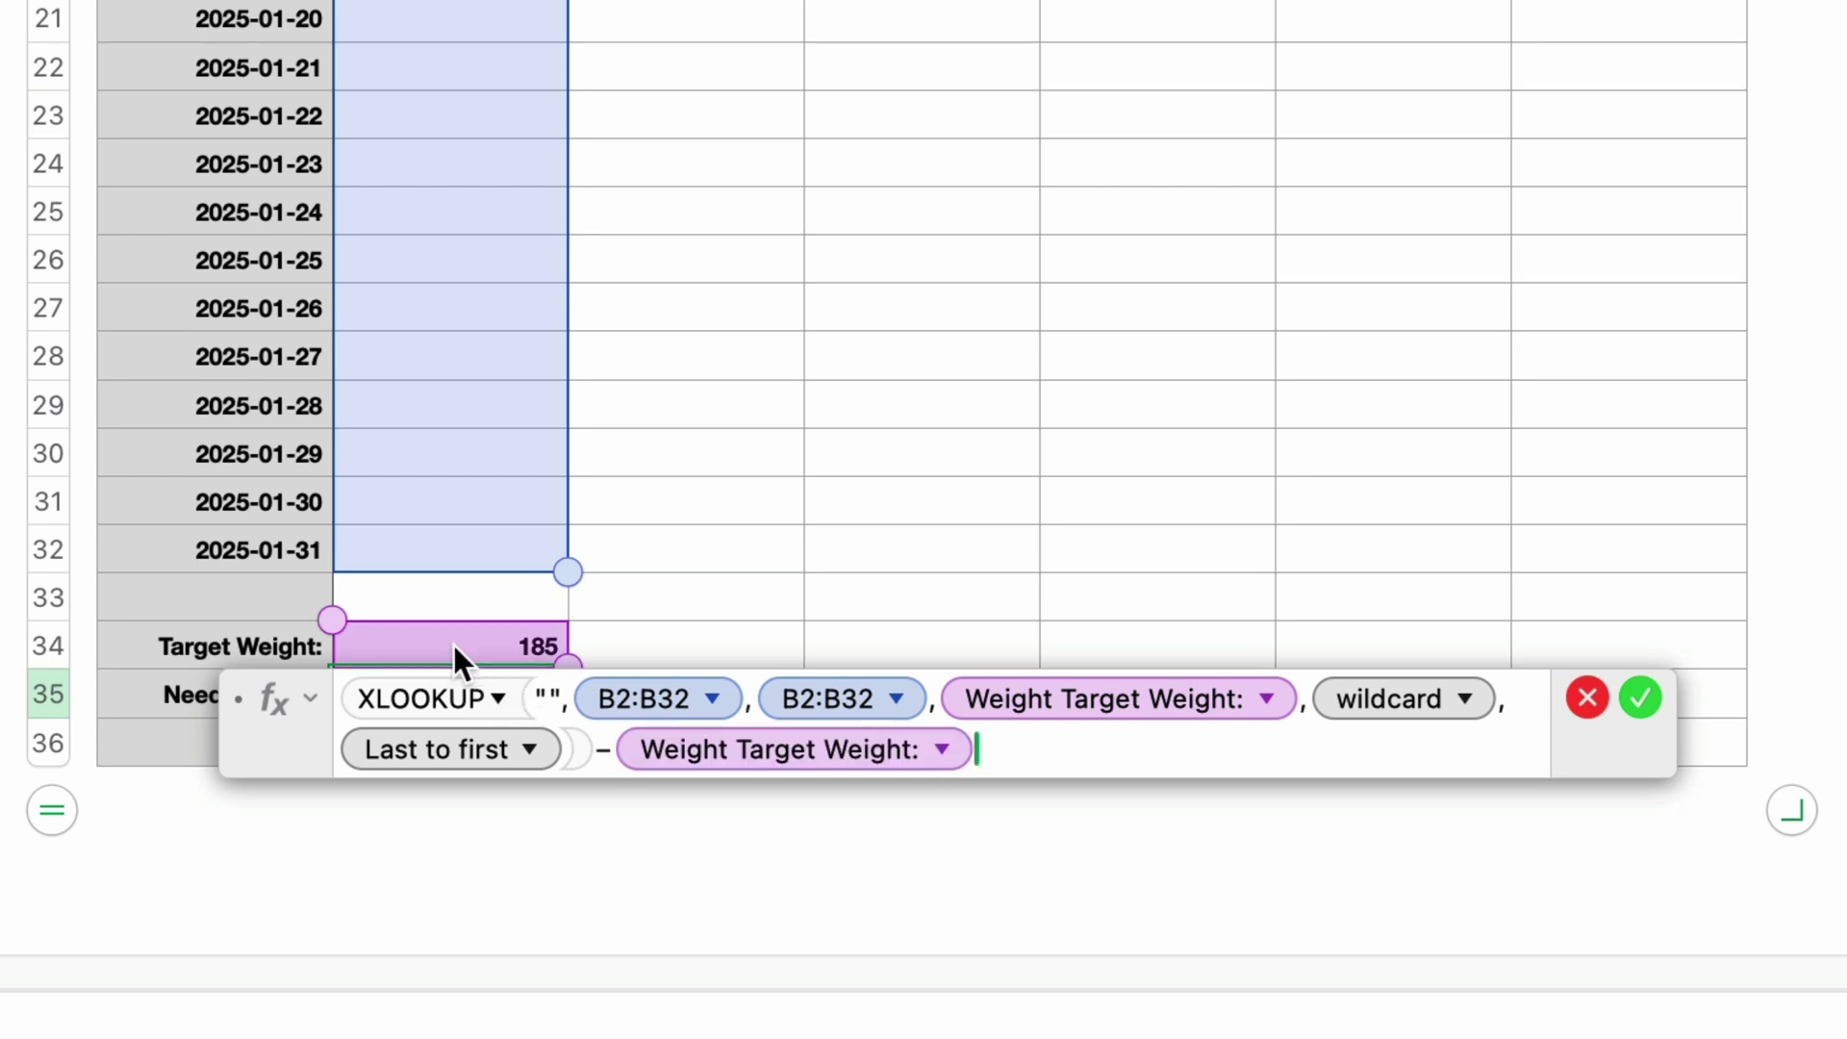
- Commit the formula (showing -185), then reopen it and select its "" search value
{"action": "key", "text": "Return"}
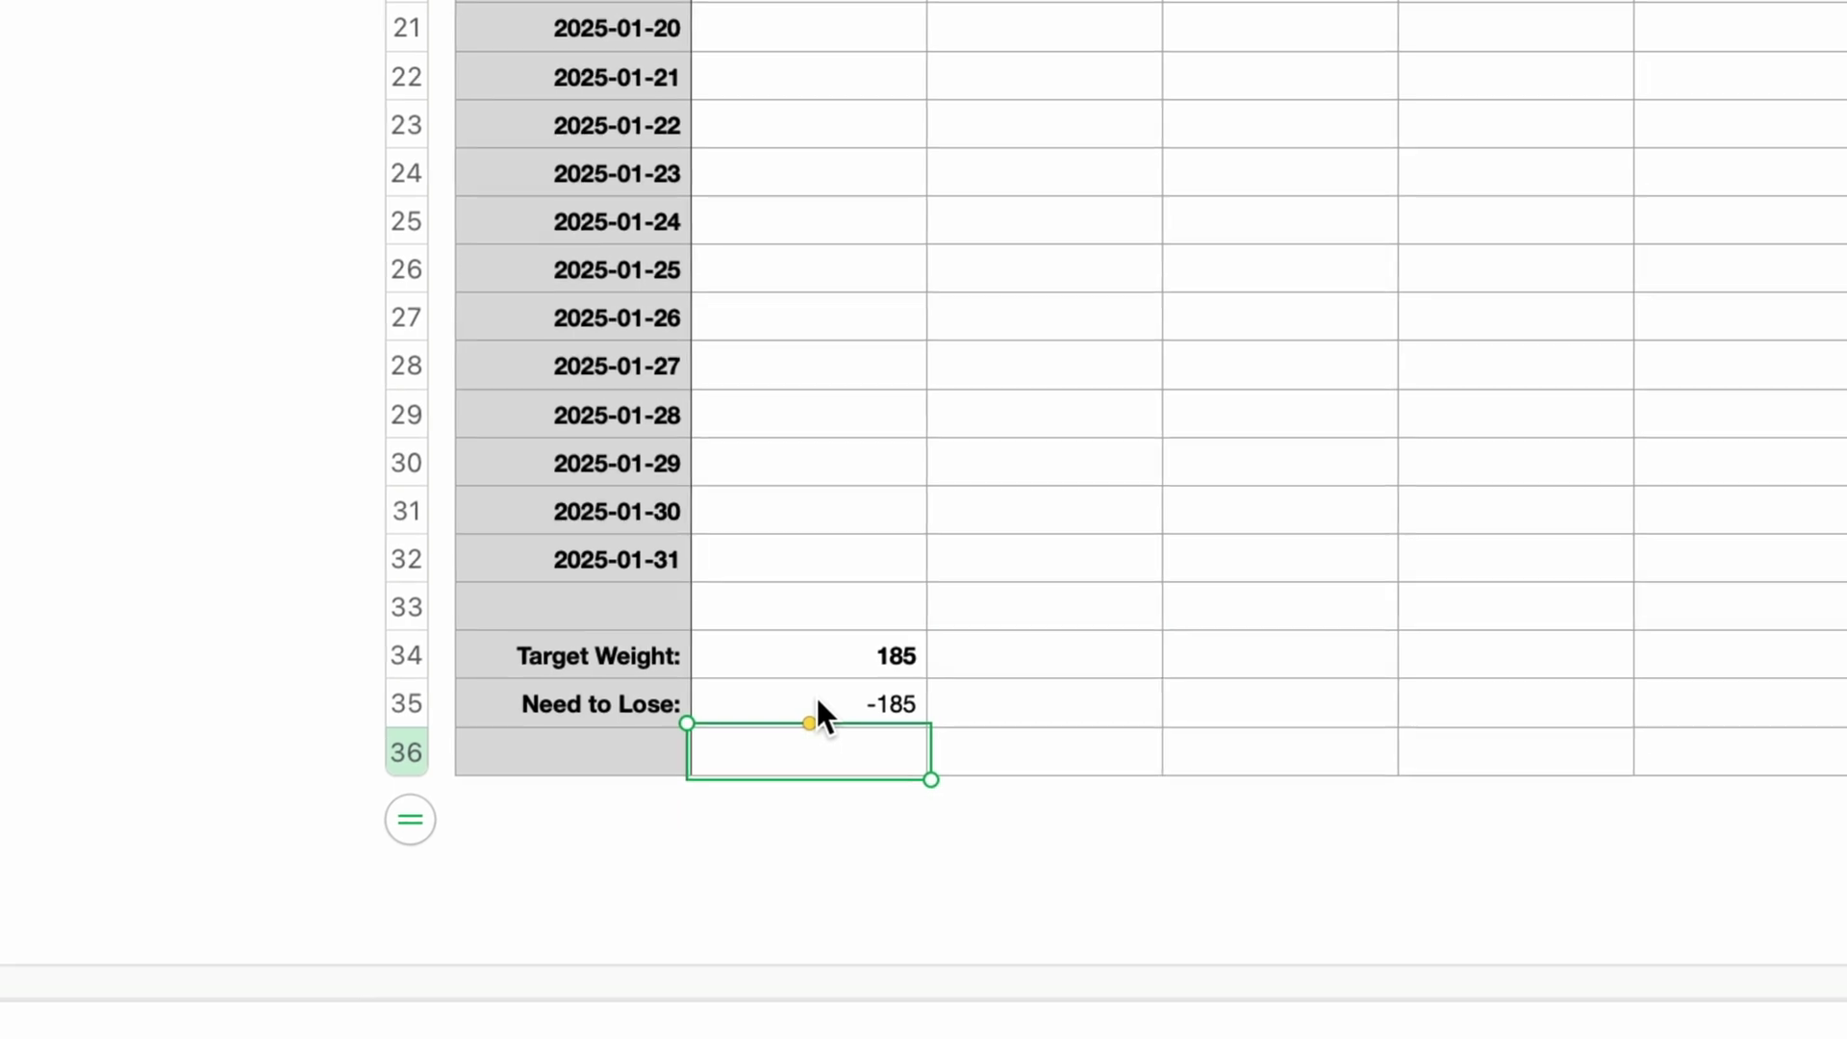
{"action": "double_click", "coordinate": [822, 702]}
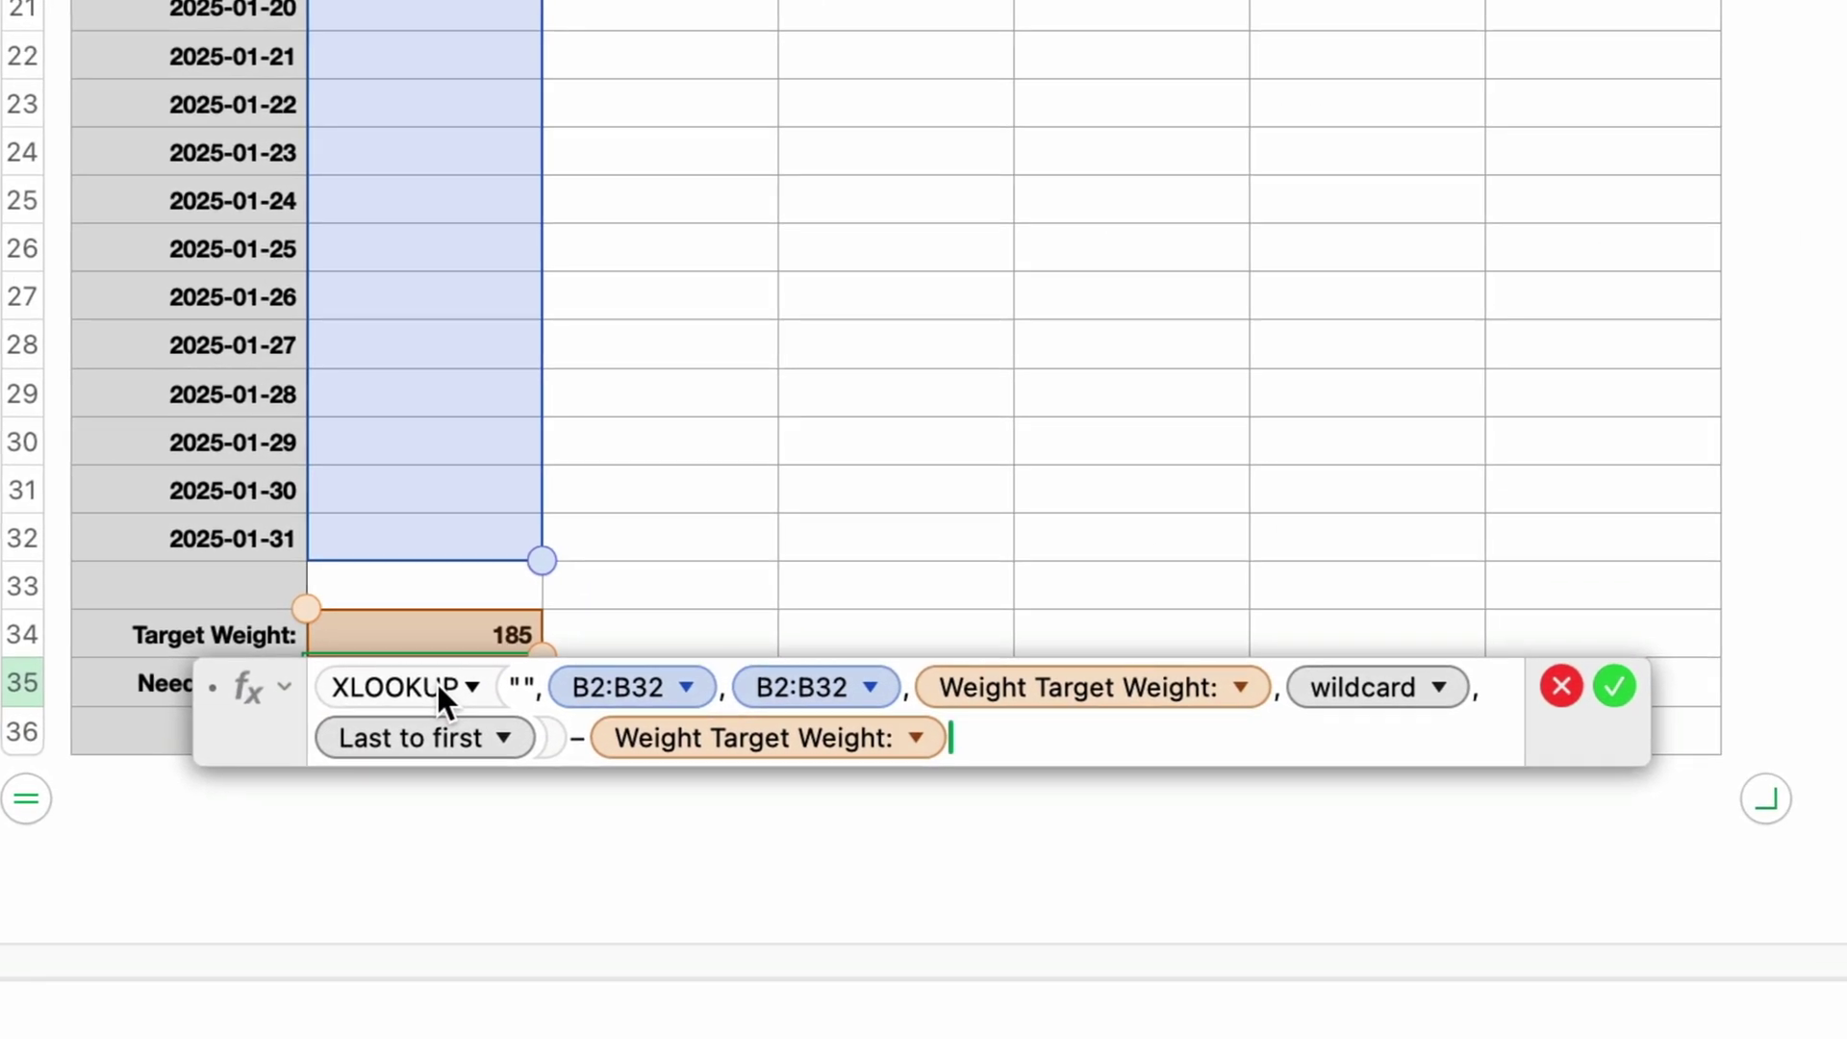
{"action": "double_click", "coordinate": [516, 685]}
- Replace the "" search value with the REGEX function
{"action": "type", "text": "REGE"}
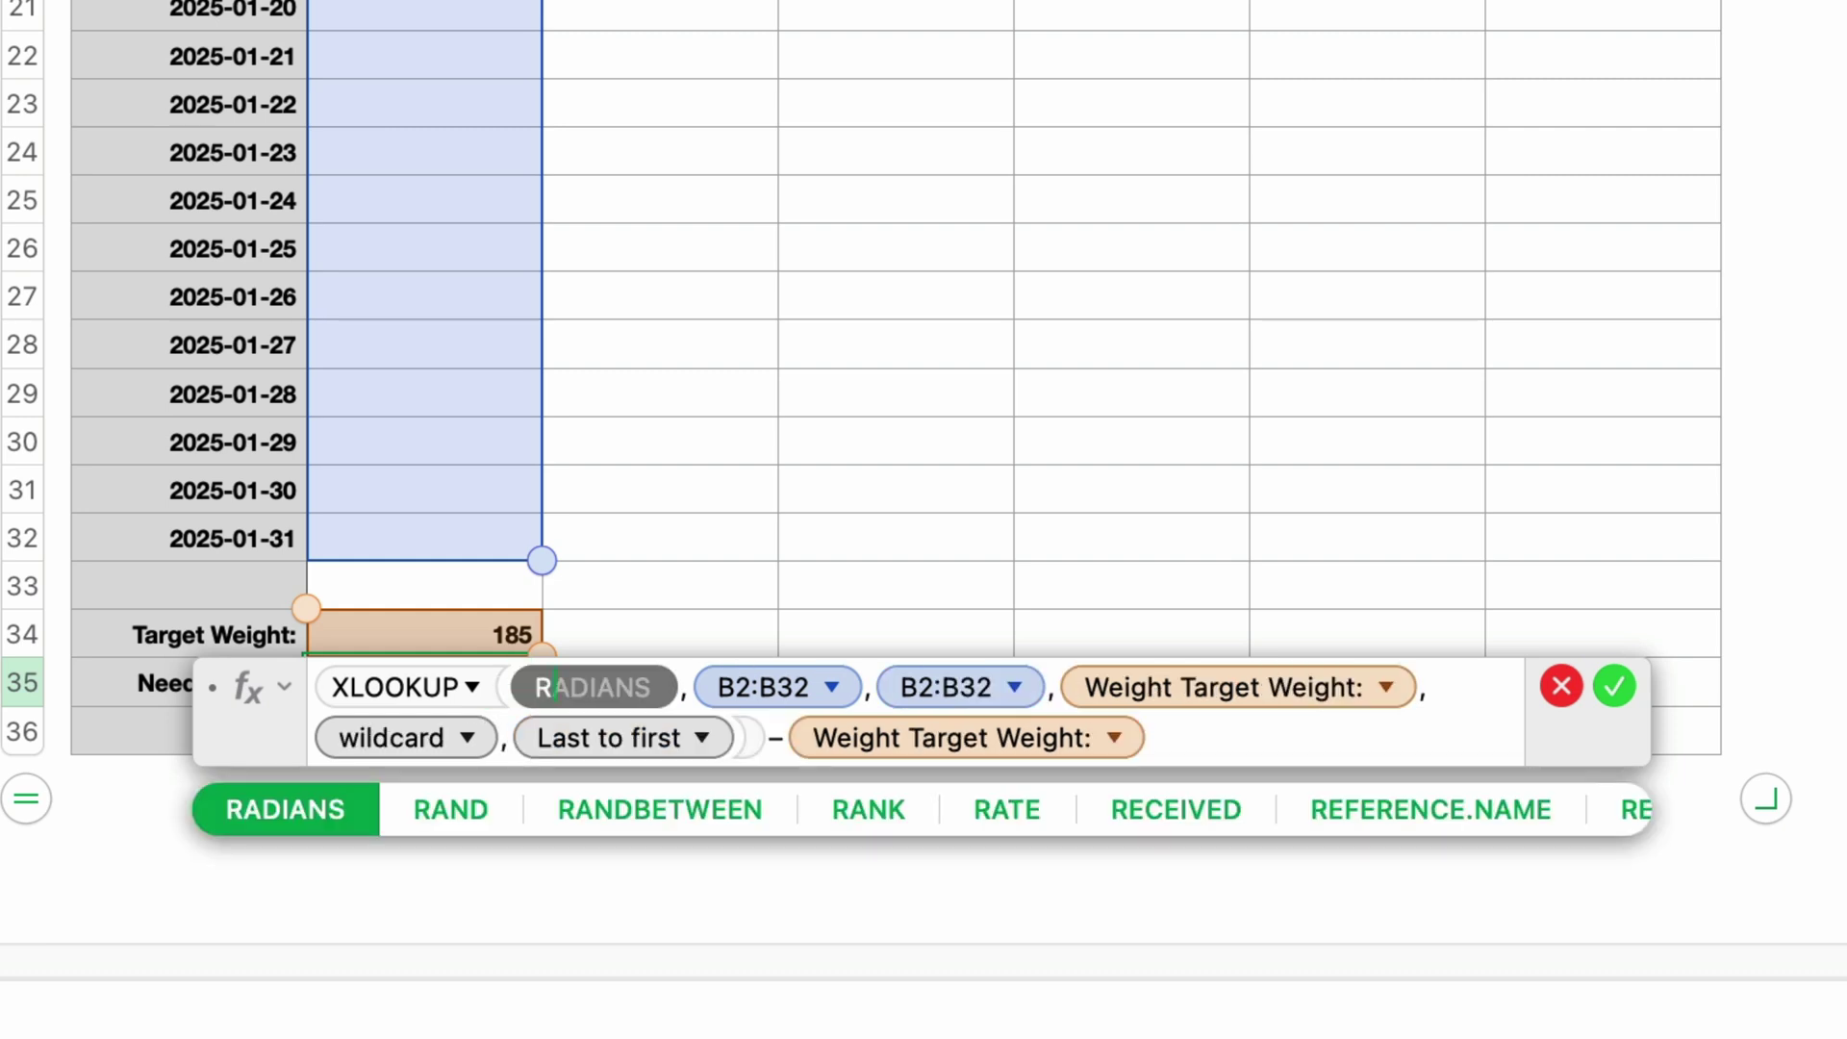
{"action": "type", "text": "X"}
{"action": "key", "text": "Return"}
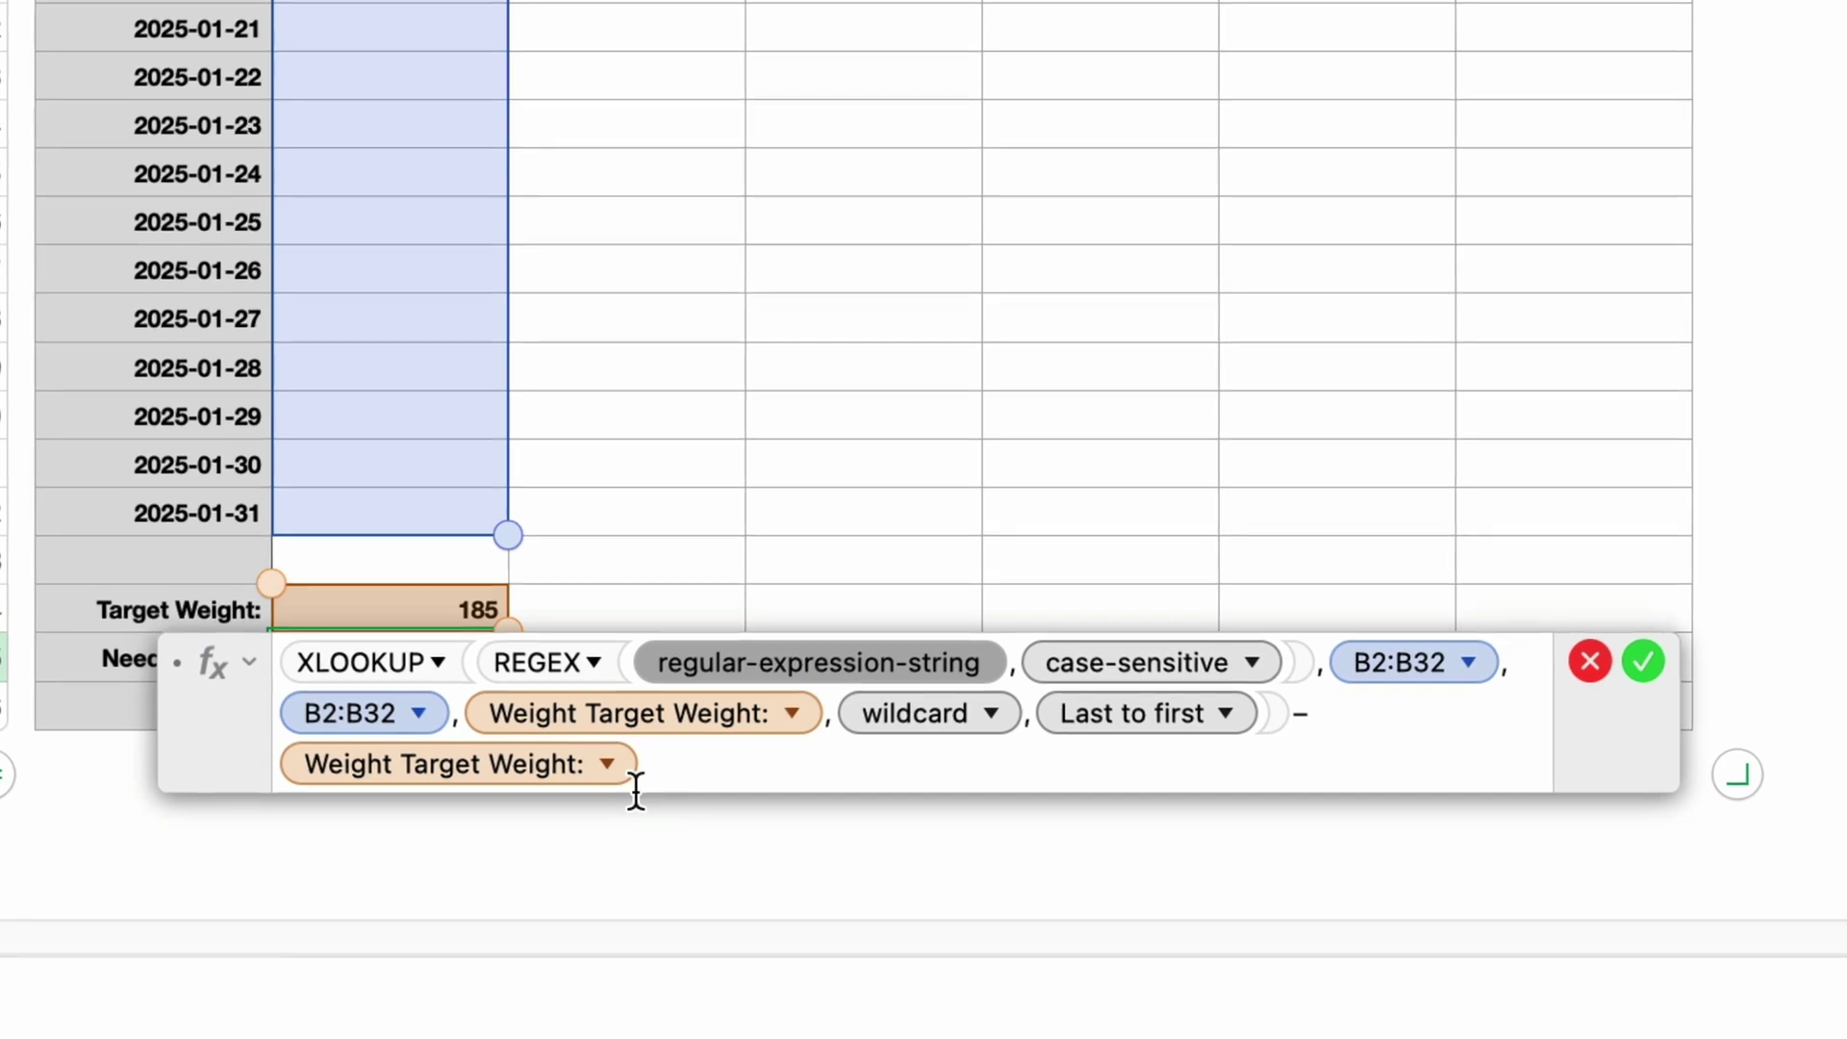
- Enter "[0-9\.]+" as the REGEX pattern and commit, making Need to Lose show 38.1
{"action": "type", "text": "\""}
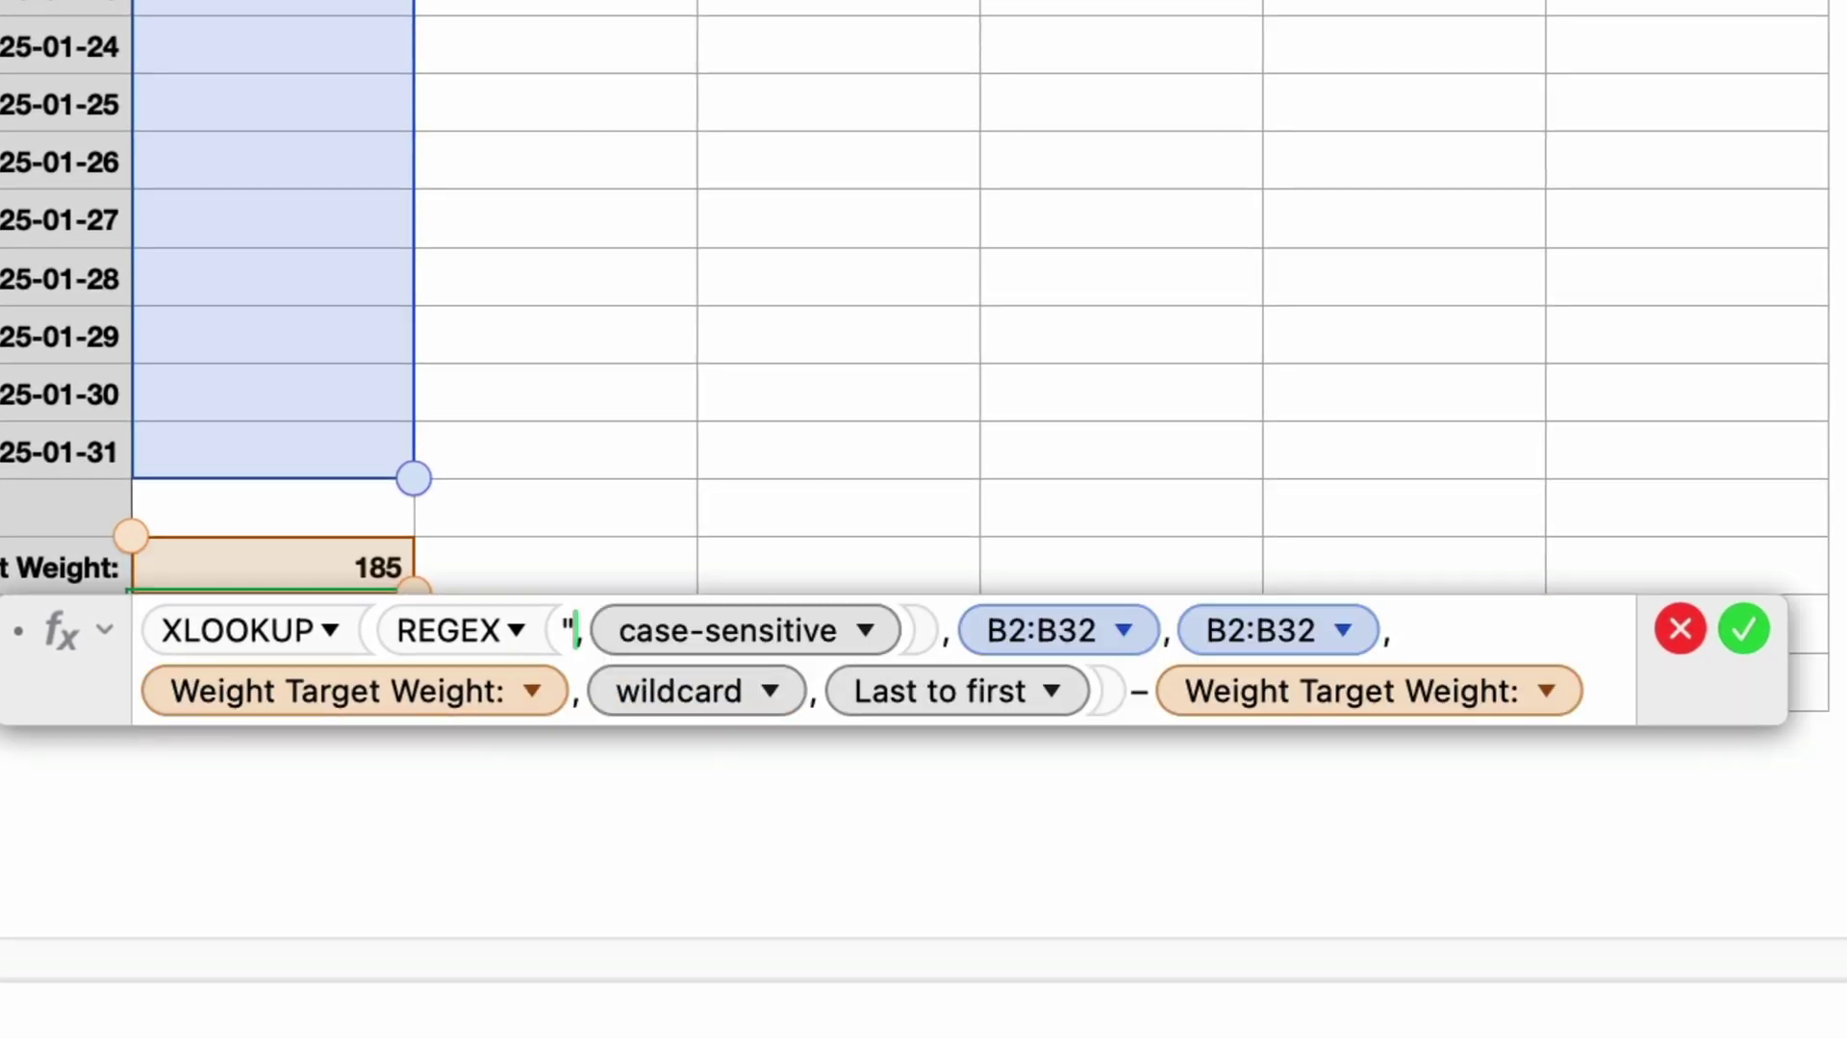
{"action": "type", "text": "["}
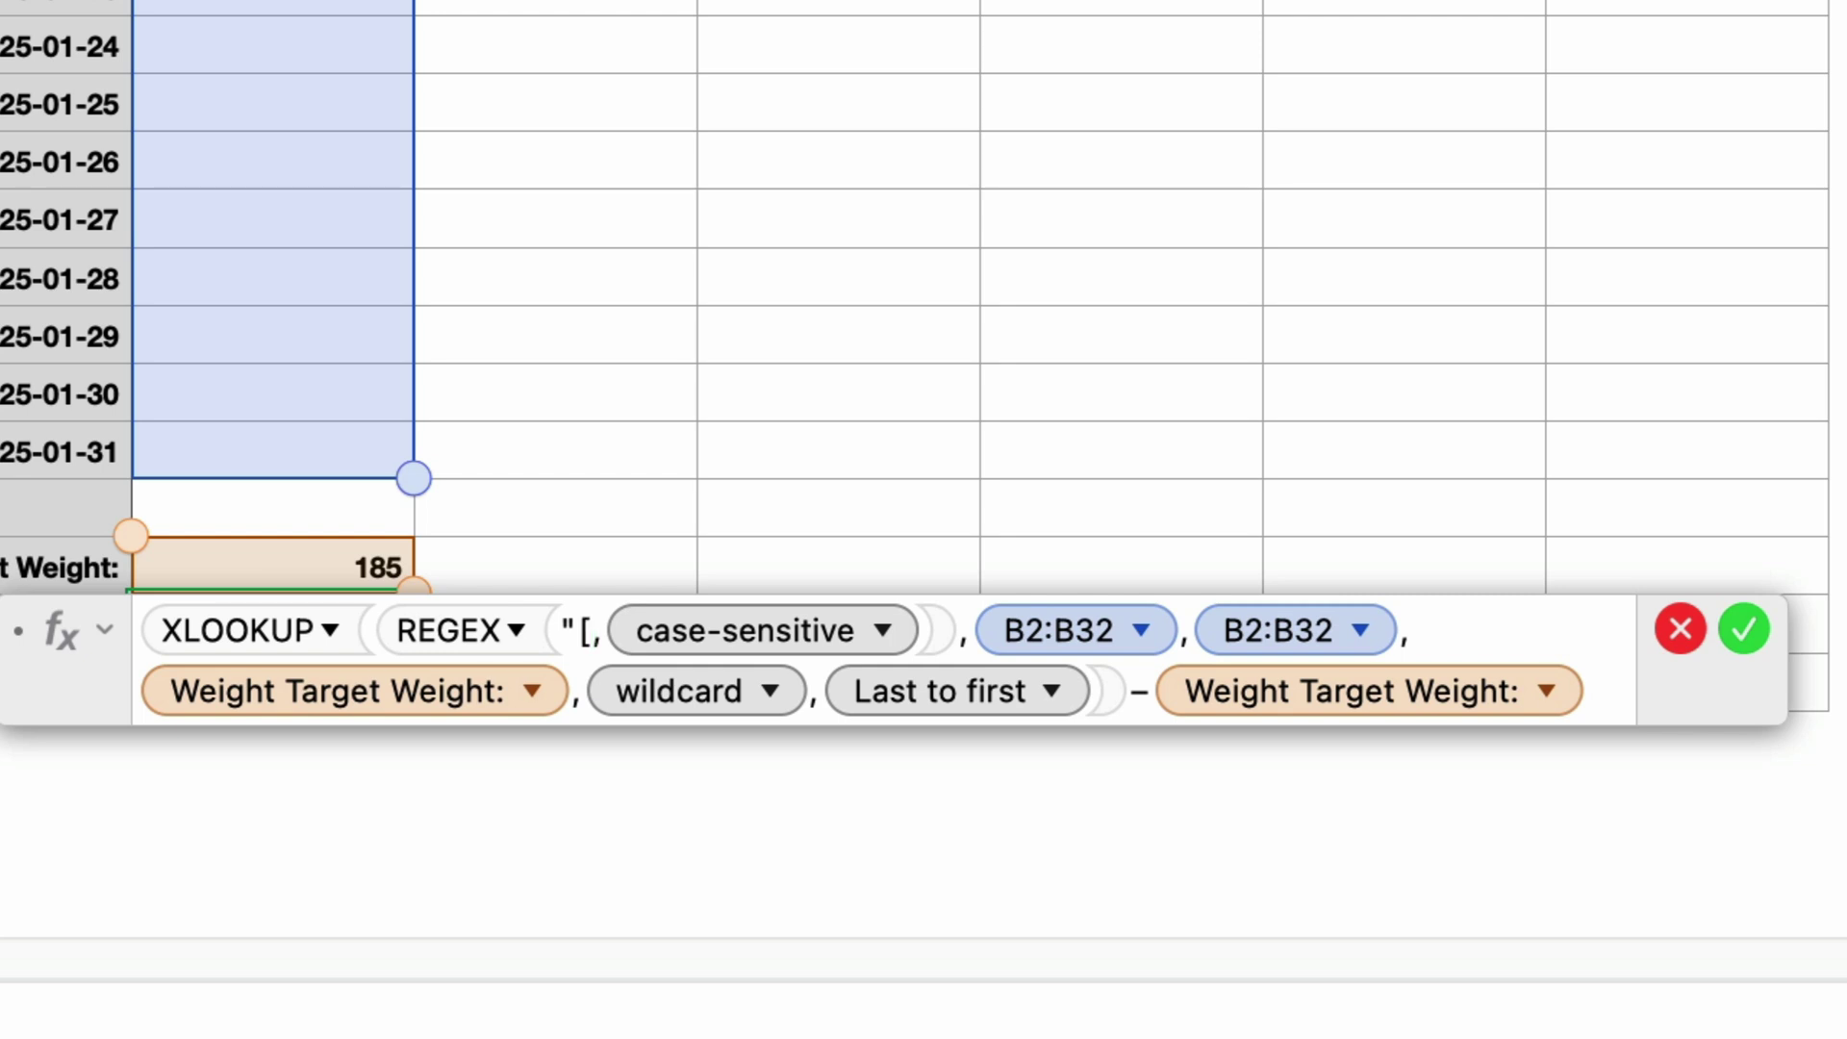
{"action": "type", "text": "0"}
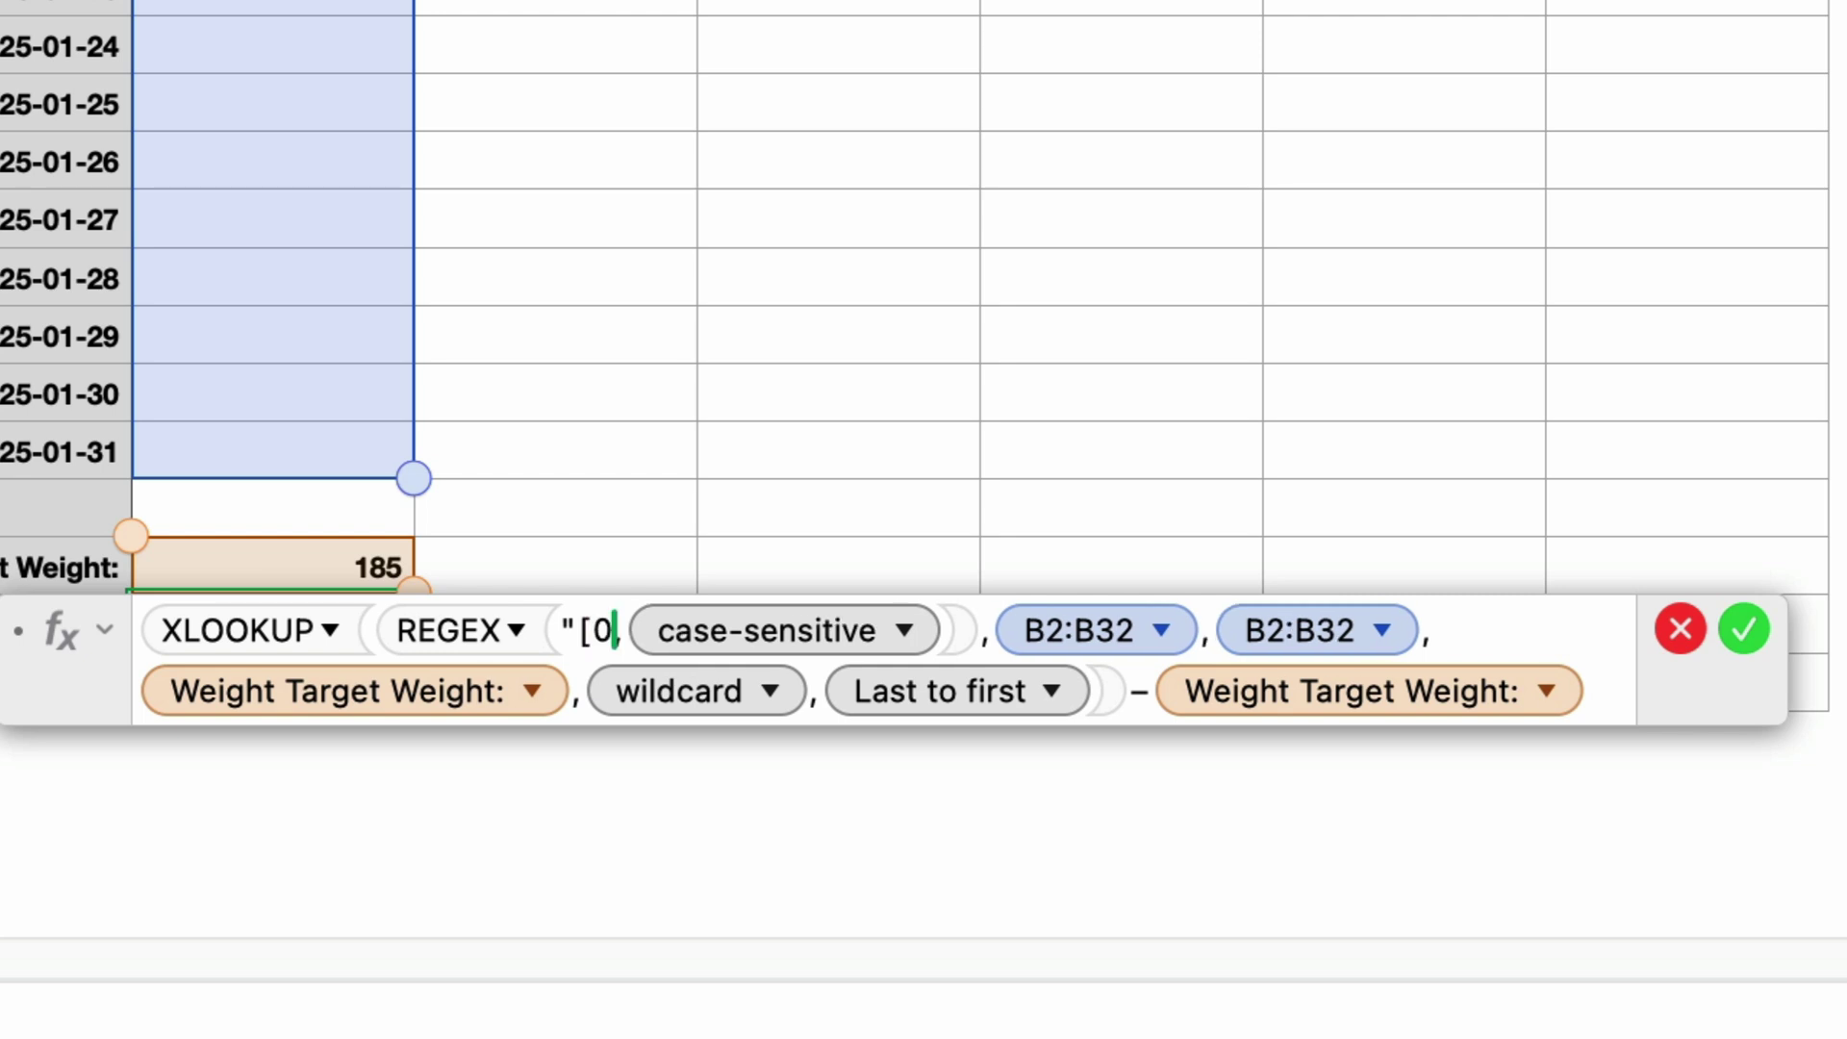
{"action": "type", "text": "-"}
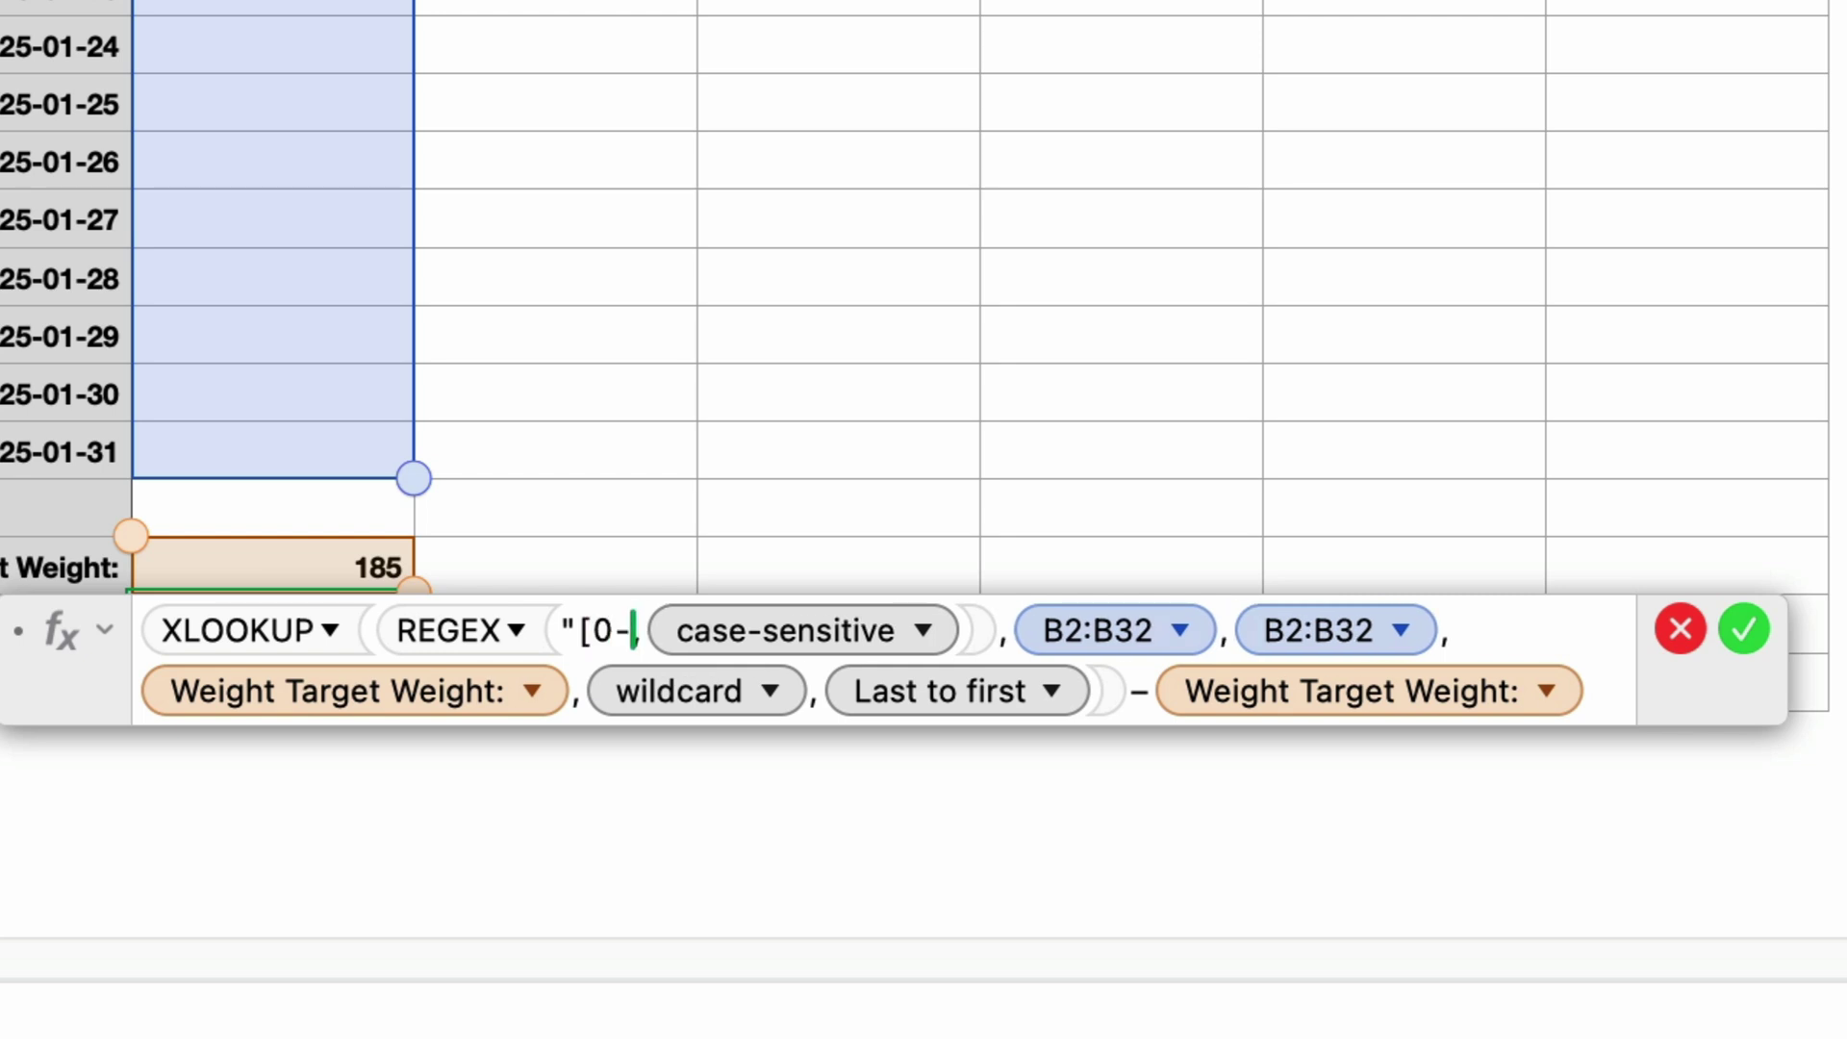
{"action": "type", "text": "9"}
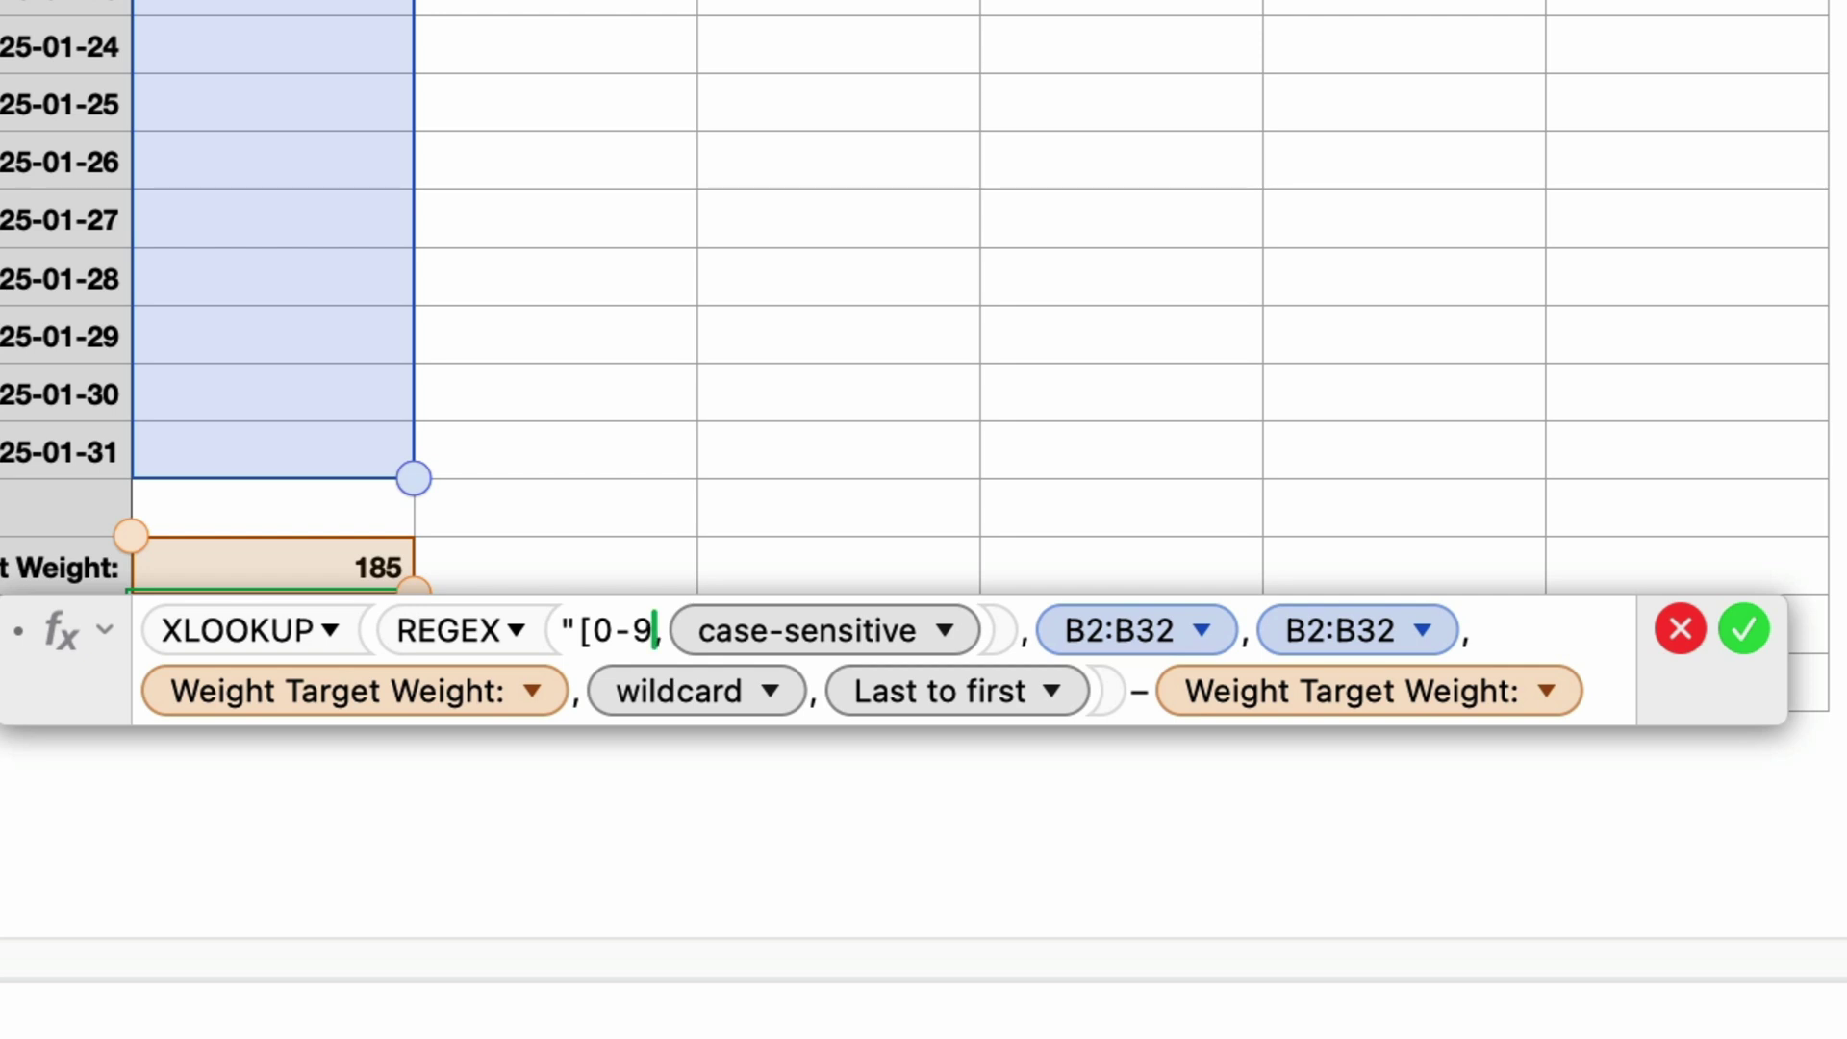
{"action": "type", "text": "\\."}
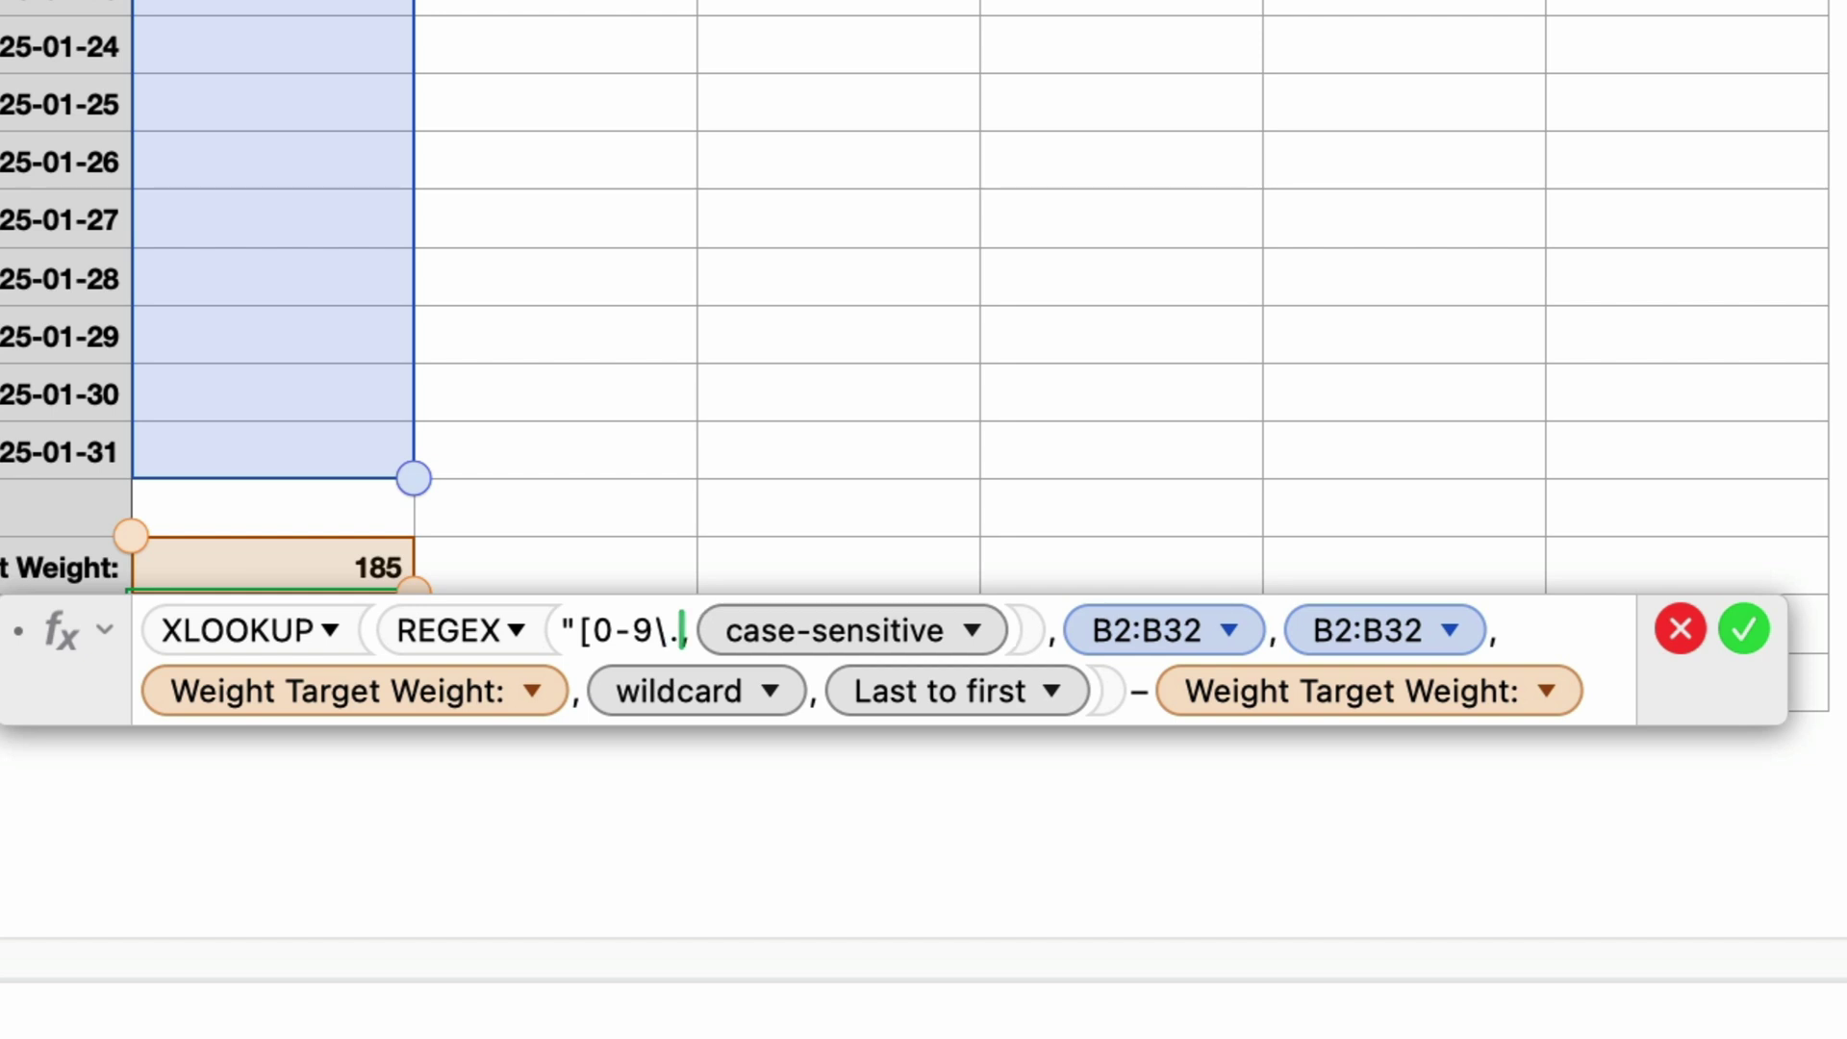
{"action": "type", "text": "]"}
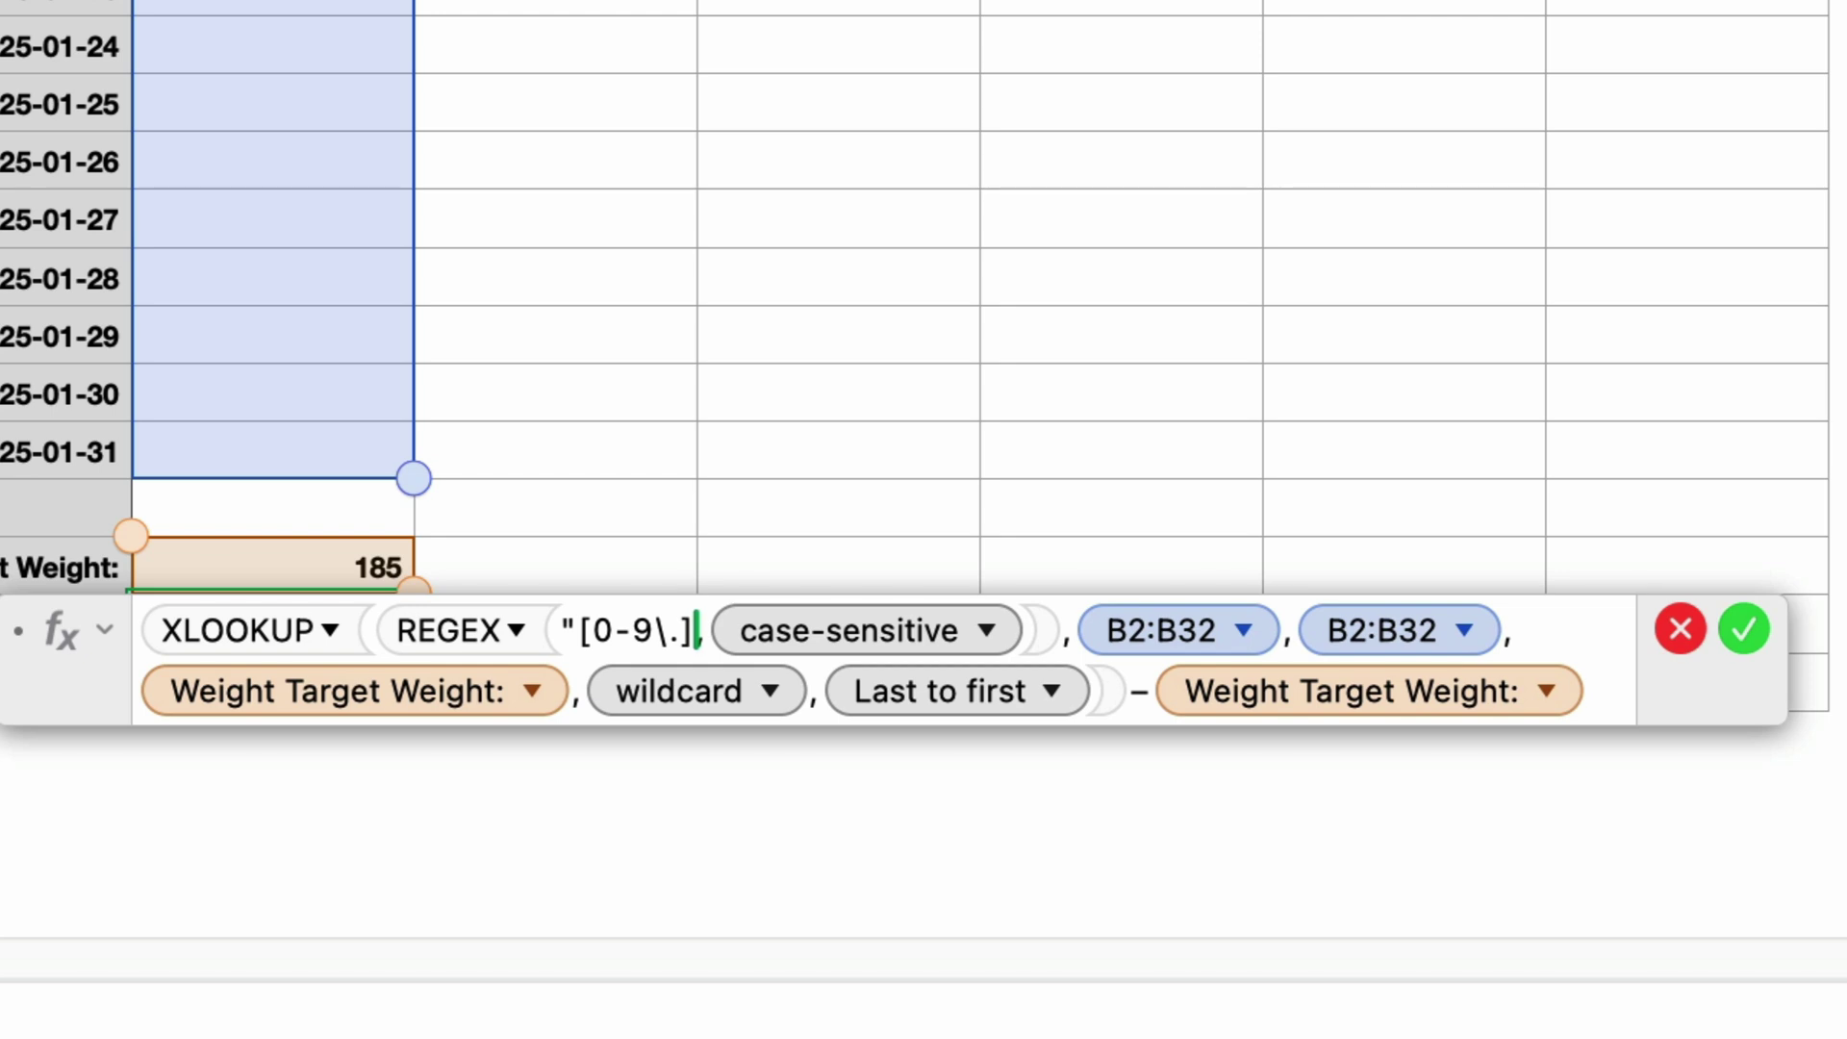
{"action": "type", "text": "+"}
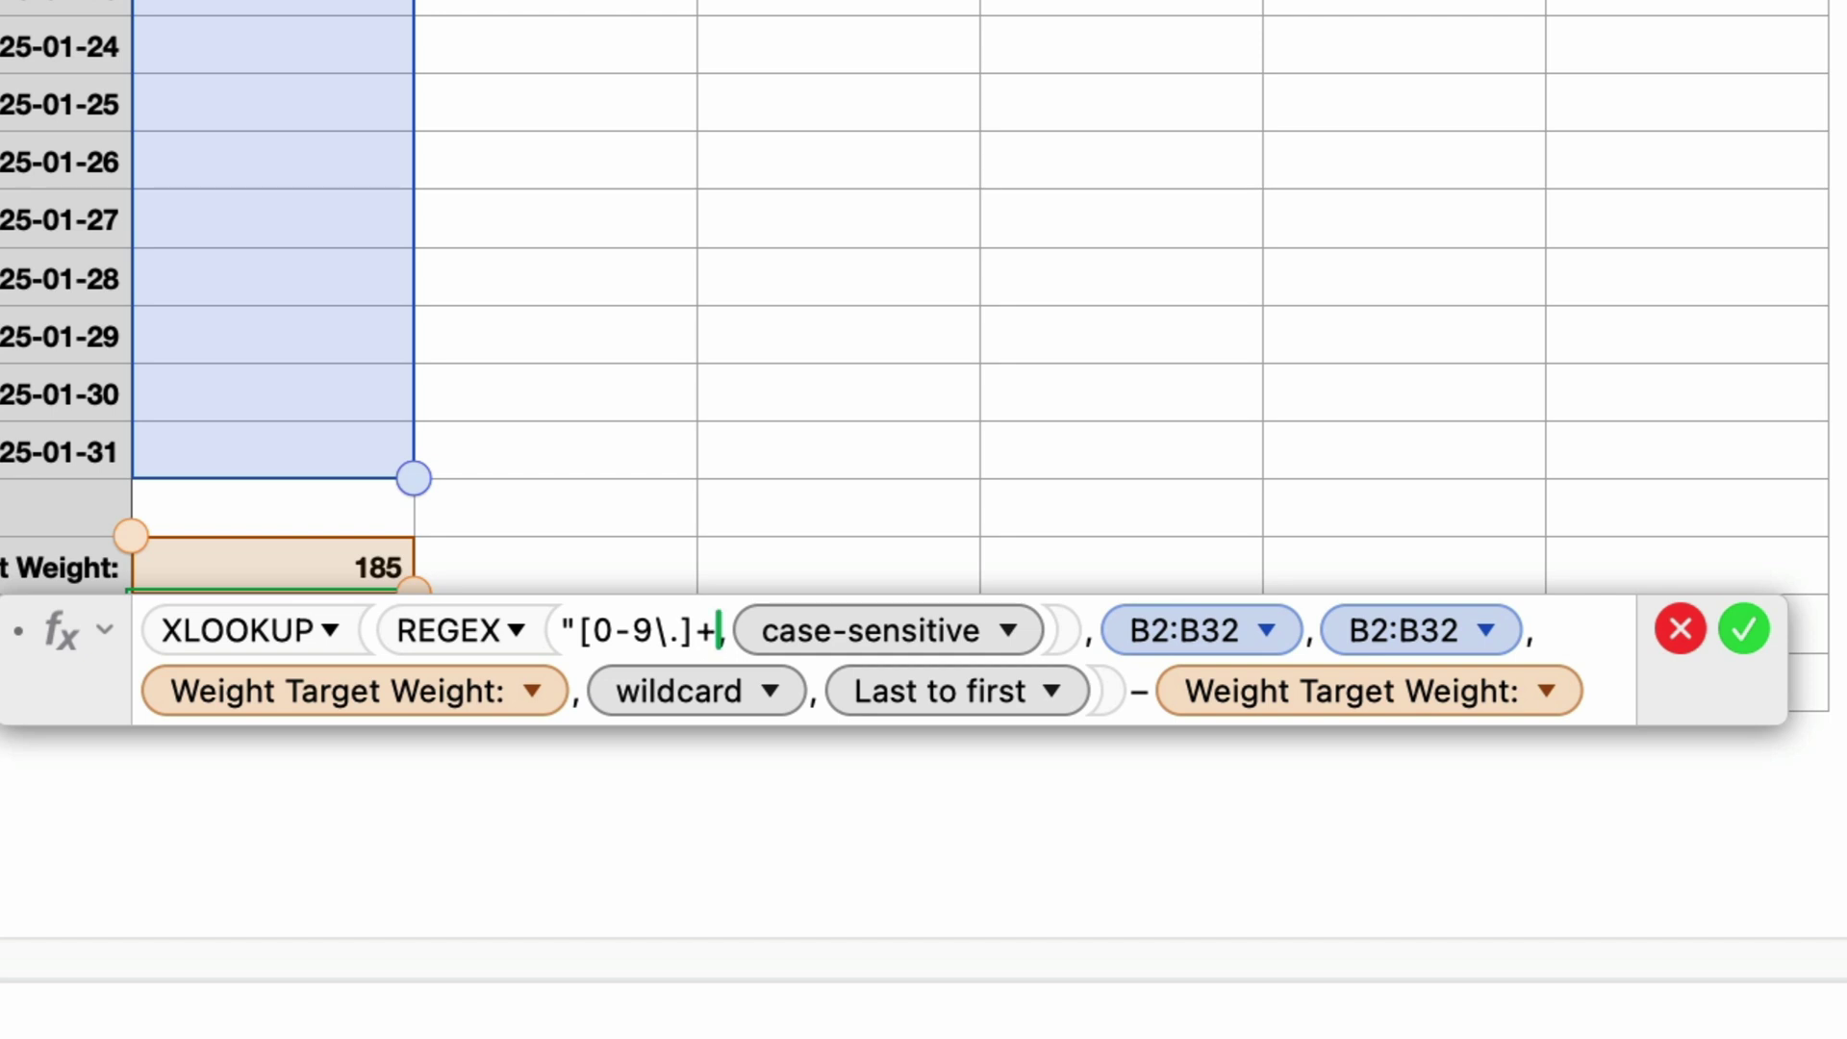
{"action": "type", "text": "\""}
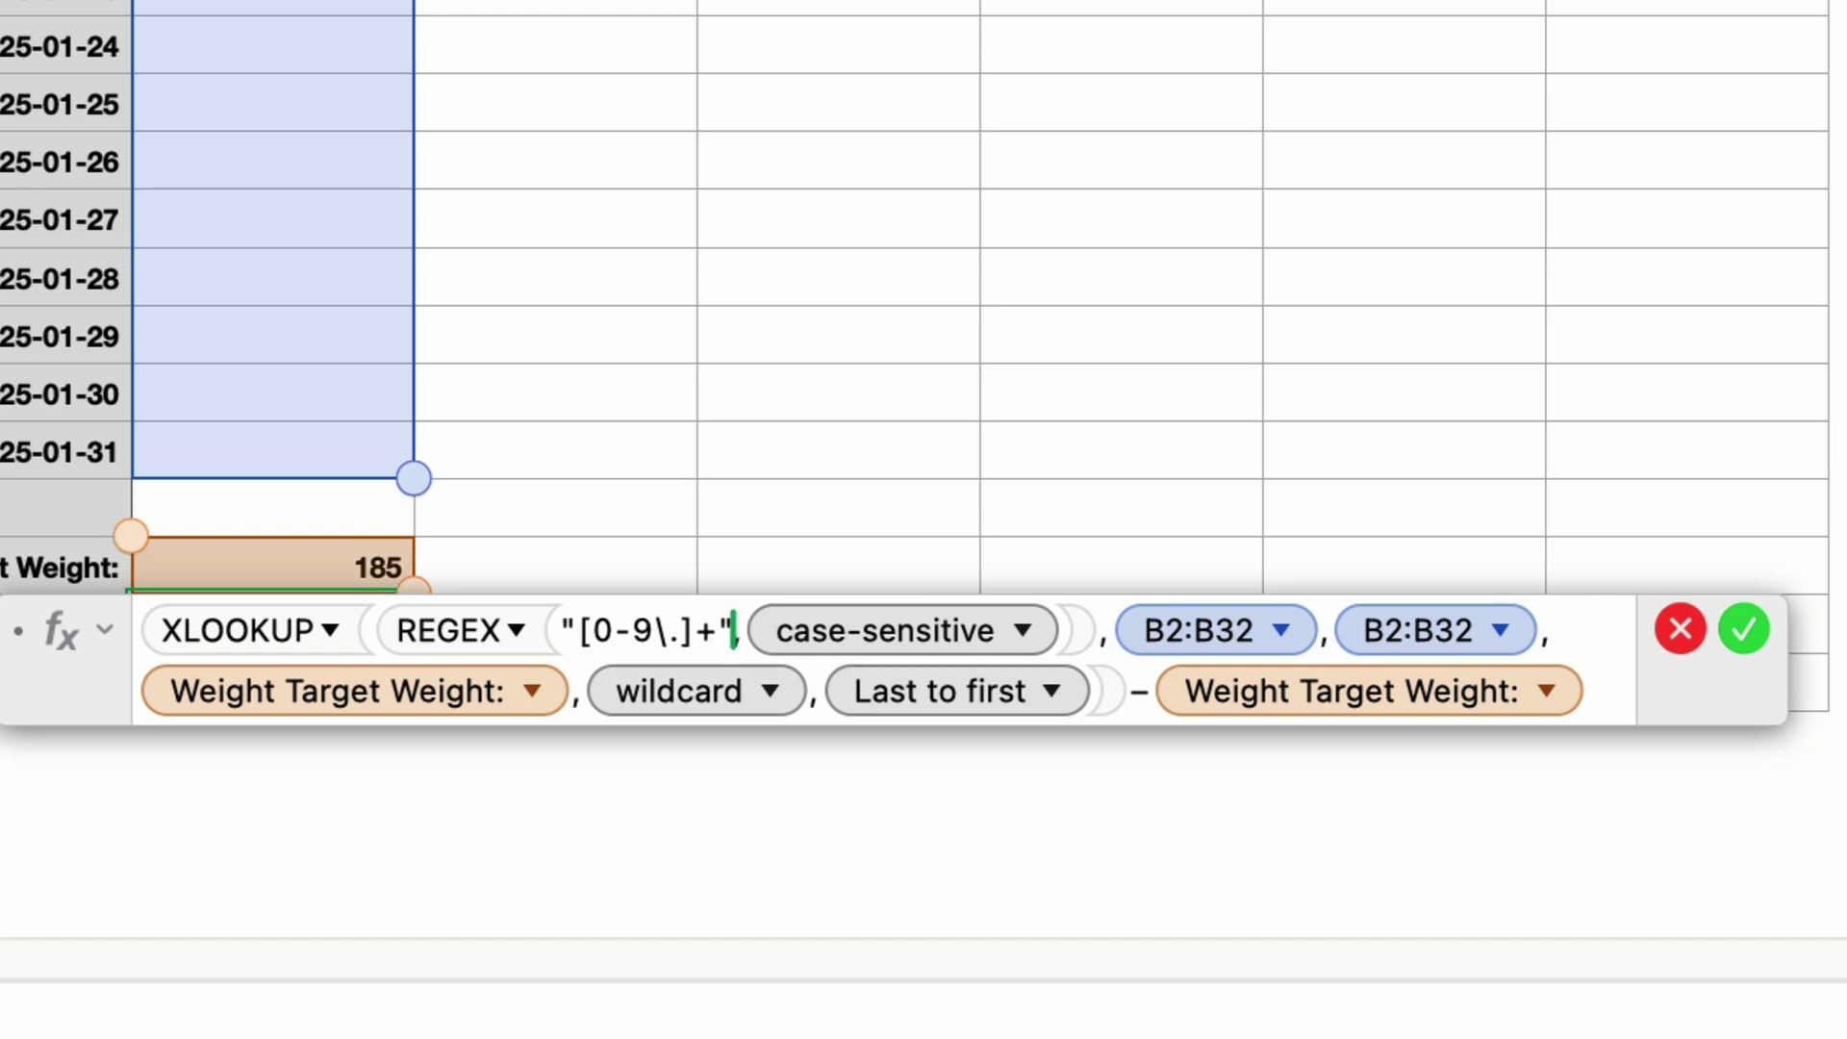
{"action": "key", "text": "Return"}
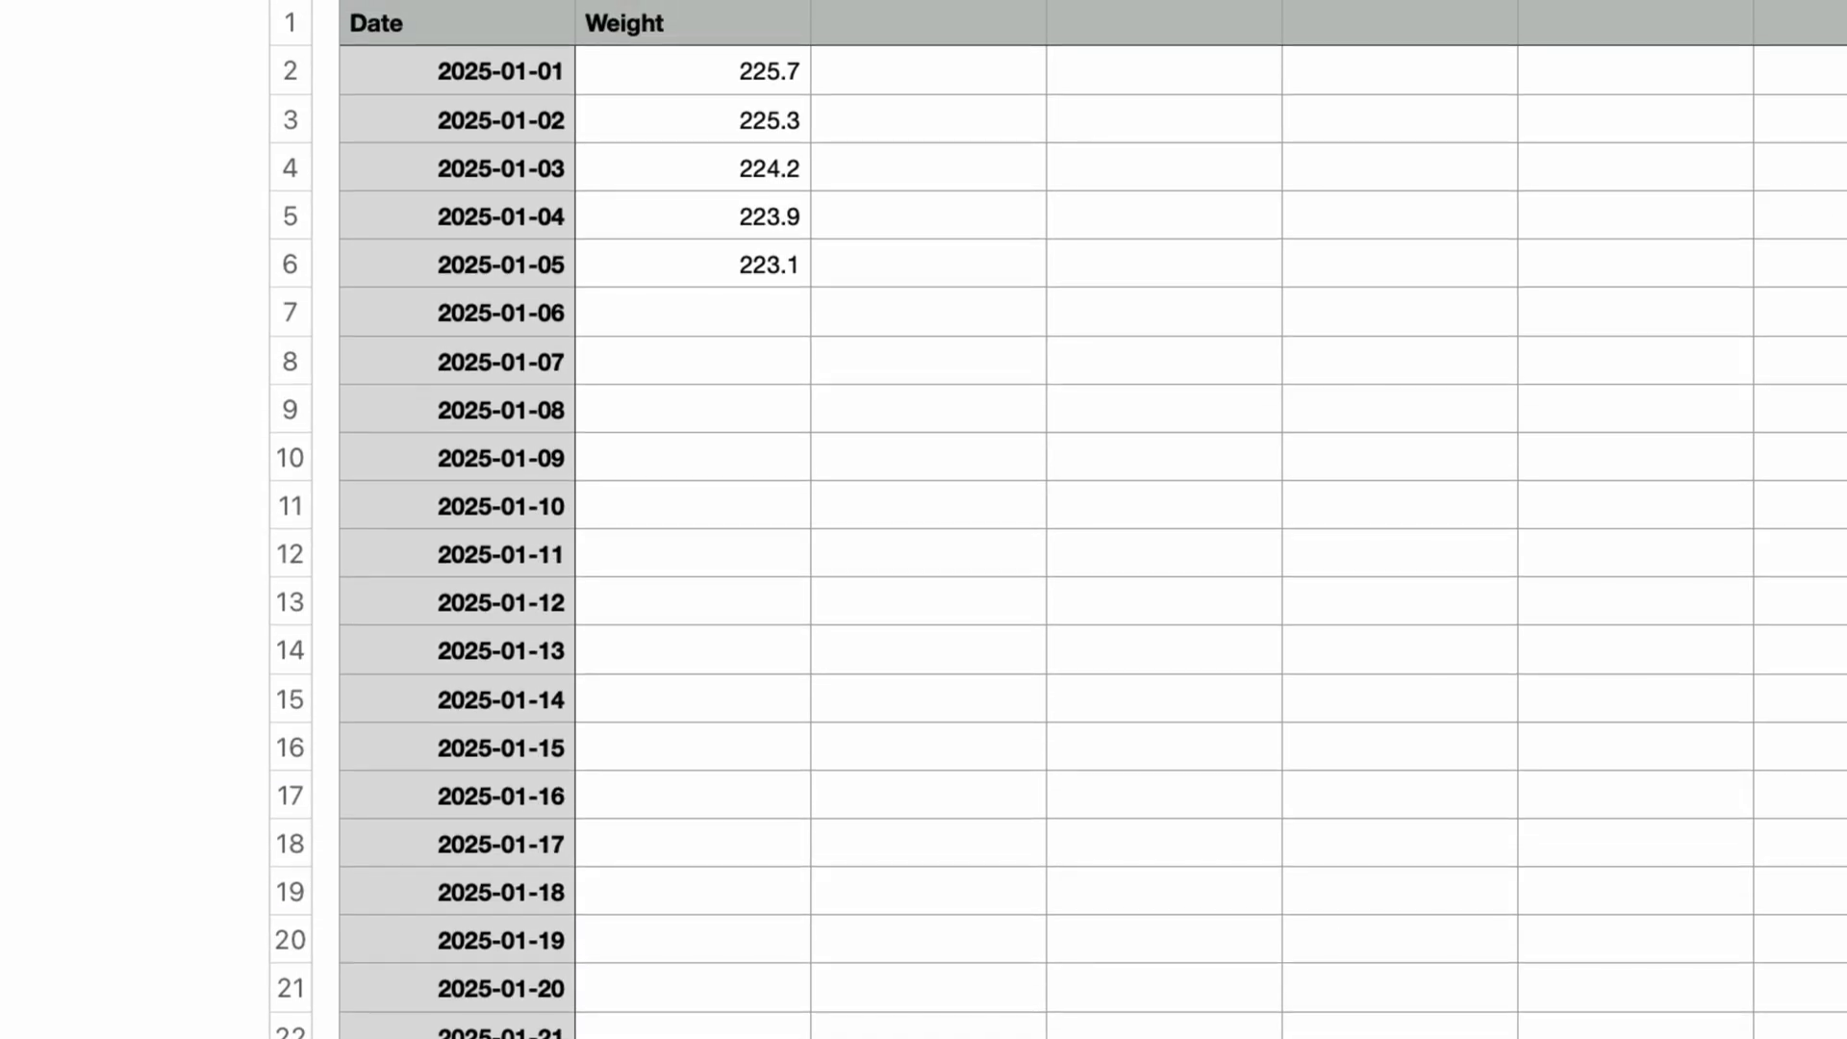
{"action": "type", "text": "185"}
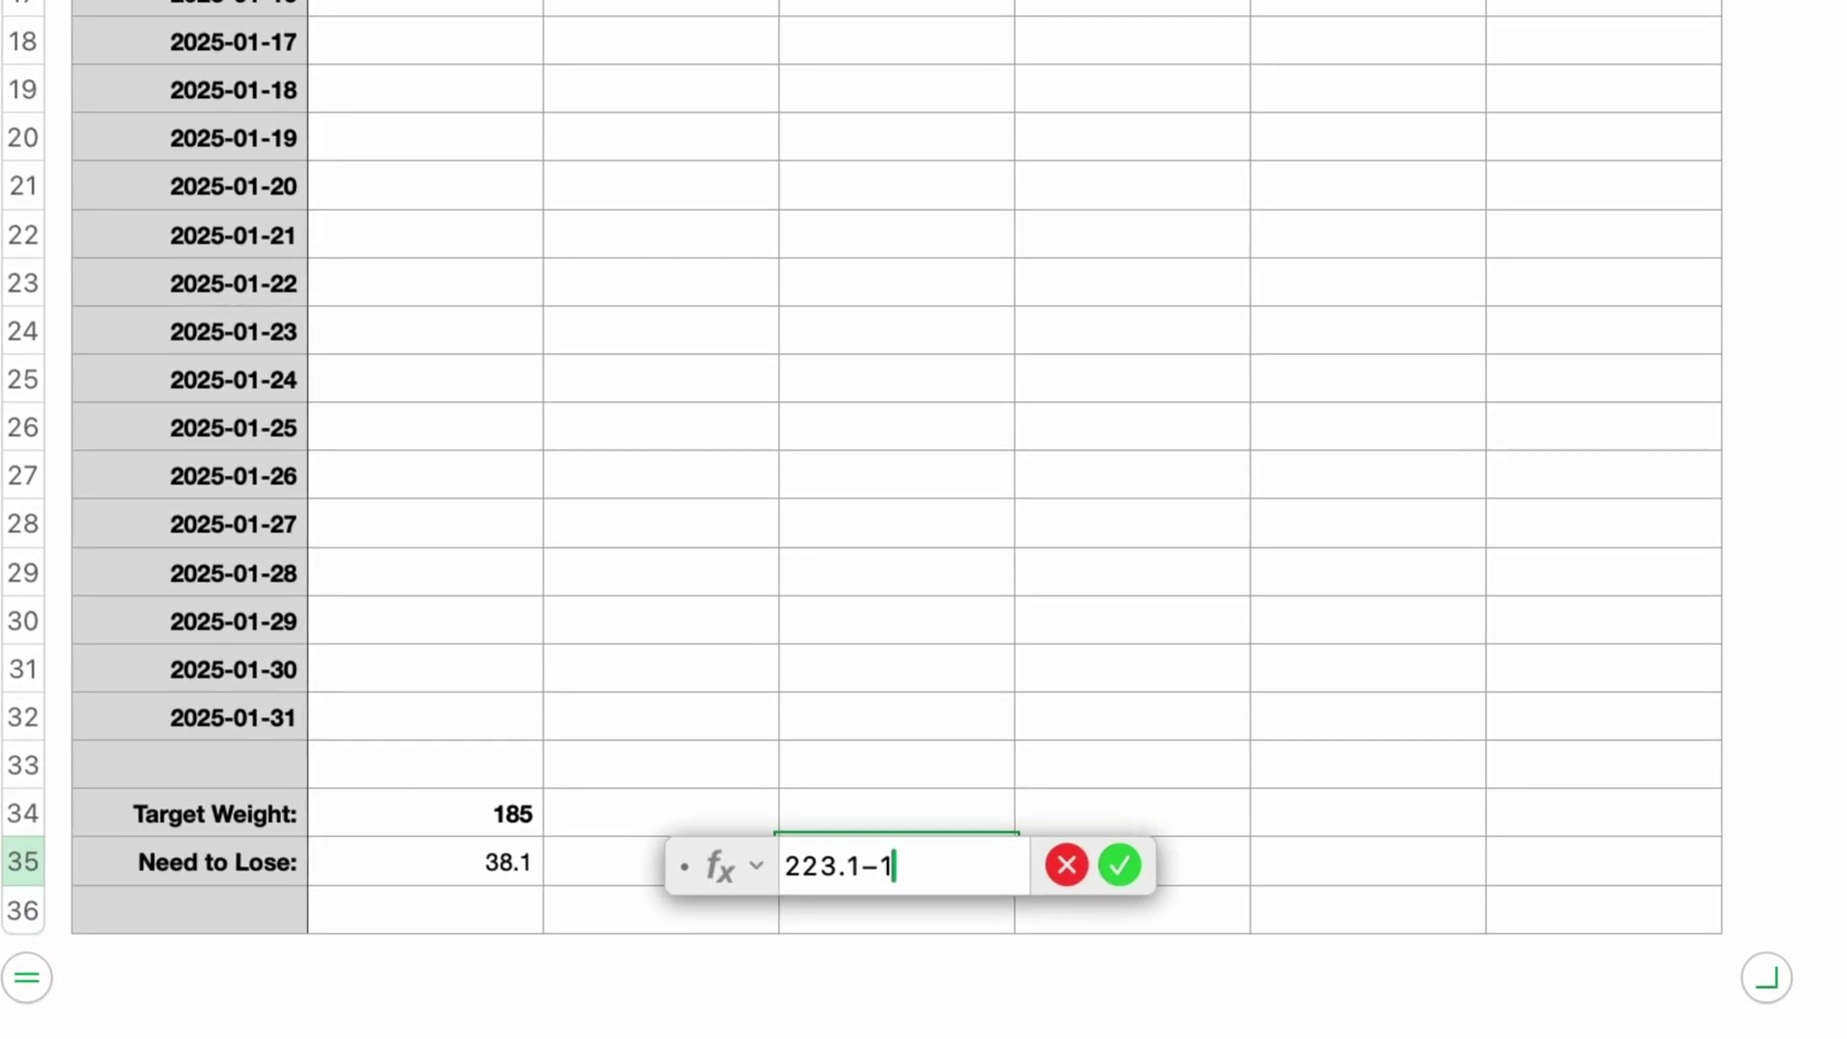
{"action": "key", "text": "Return"}
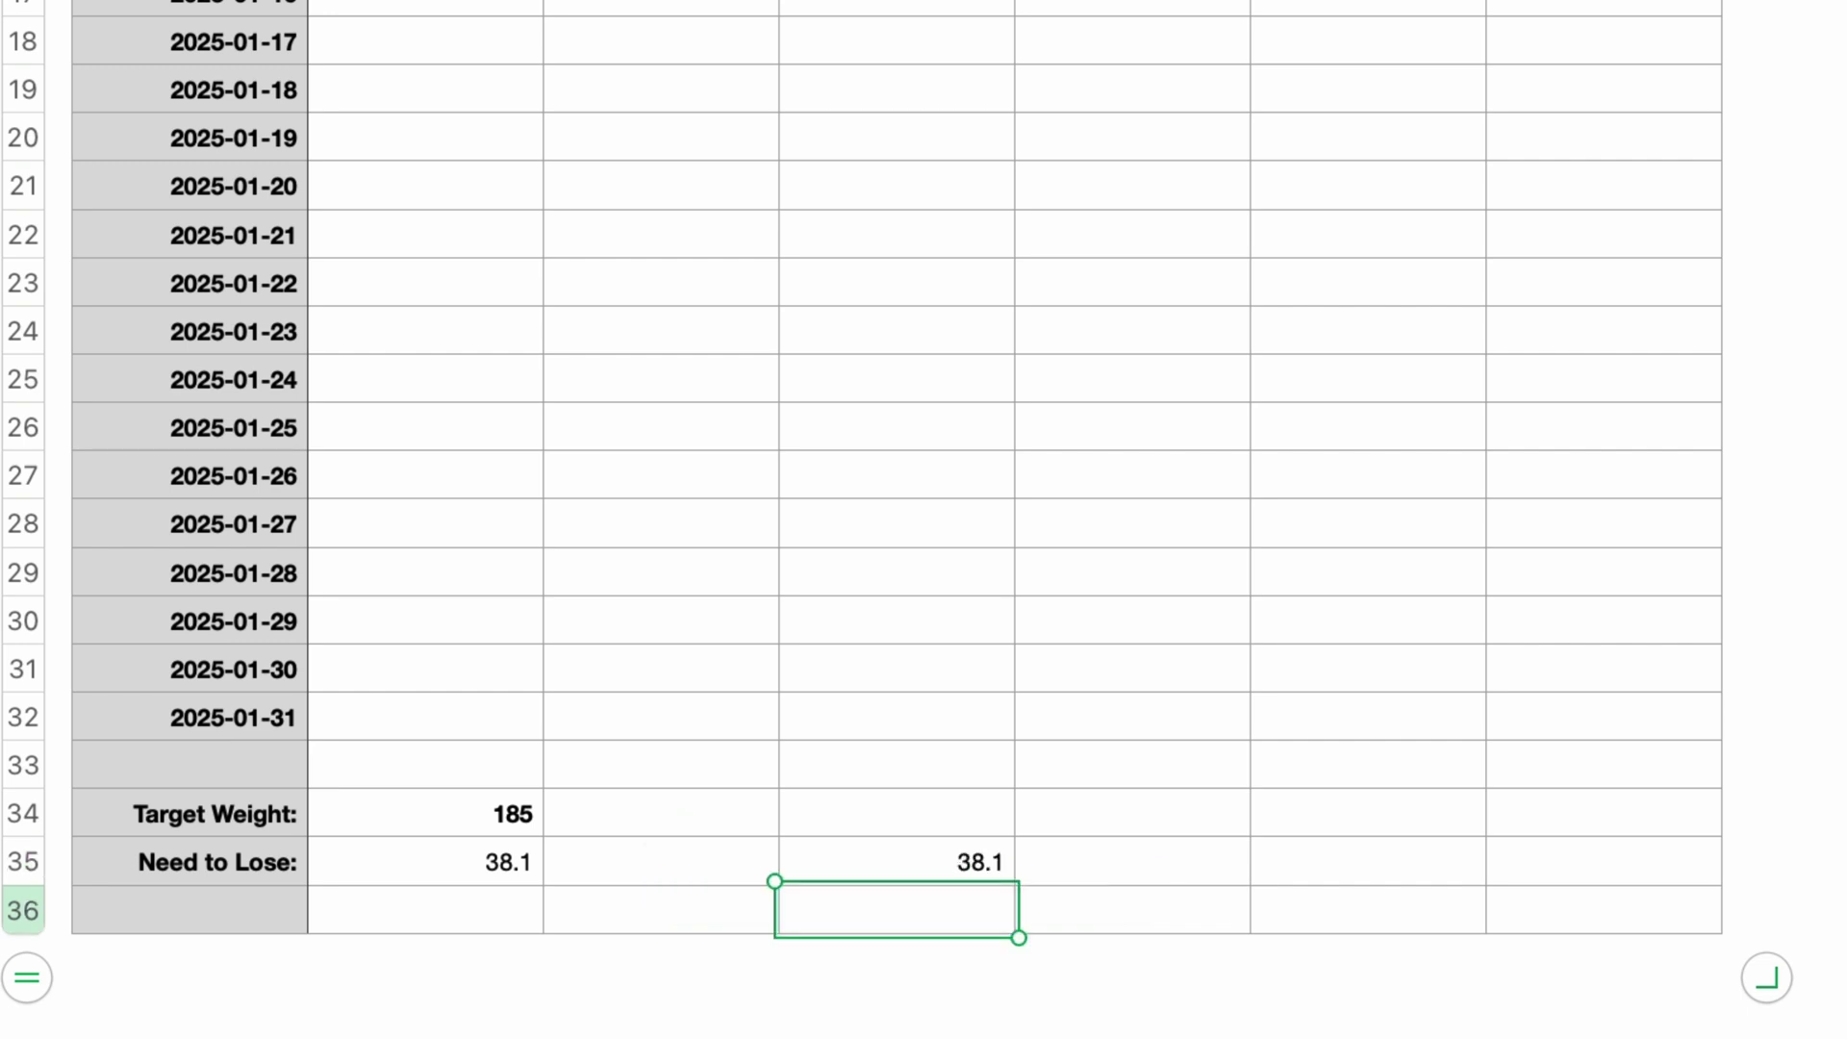
{"action": "left_click", "coordinate": [896, 861]}
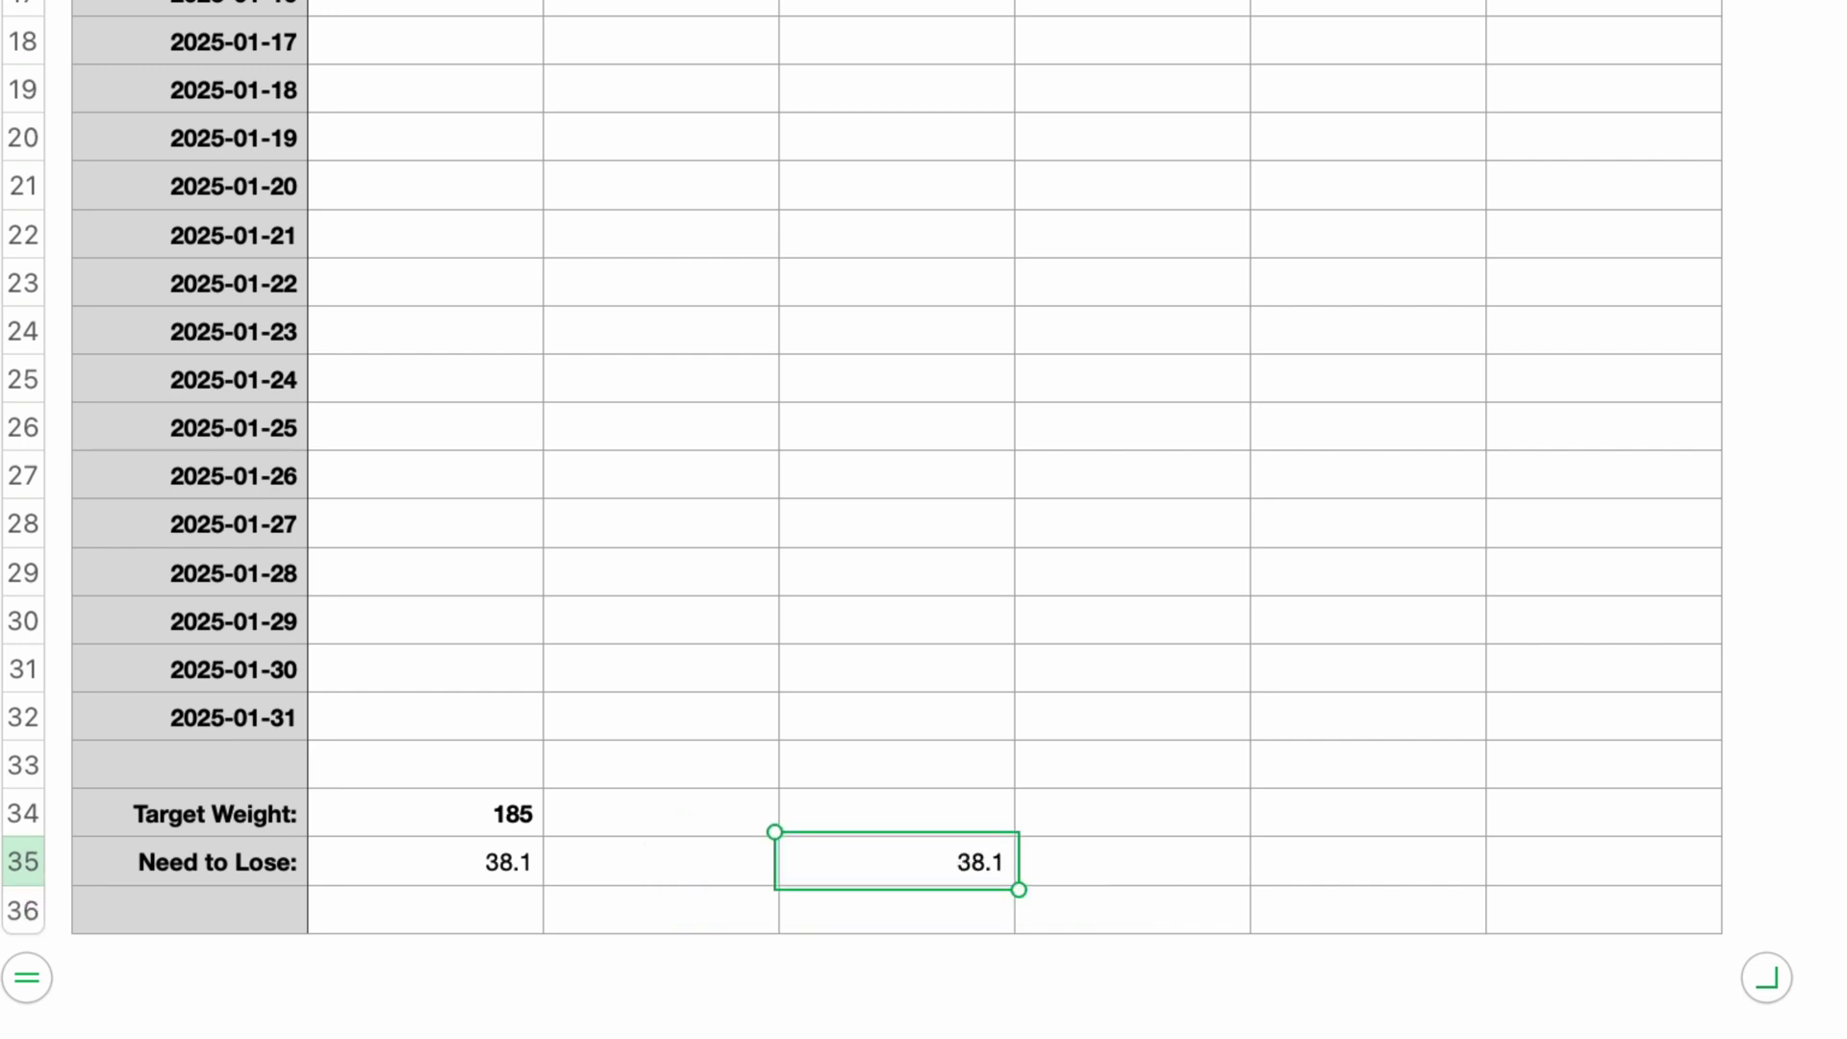
{"action": "key", "text": "Delete"}
- Enter 200 in the Weight cell B7 for 2025-01-06
{"action": "left_click", "coordinate": [520, 352]}
{"action": "type", "text": "200"}
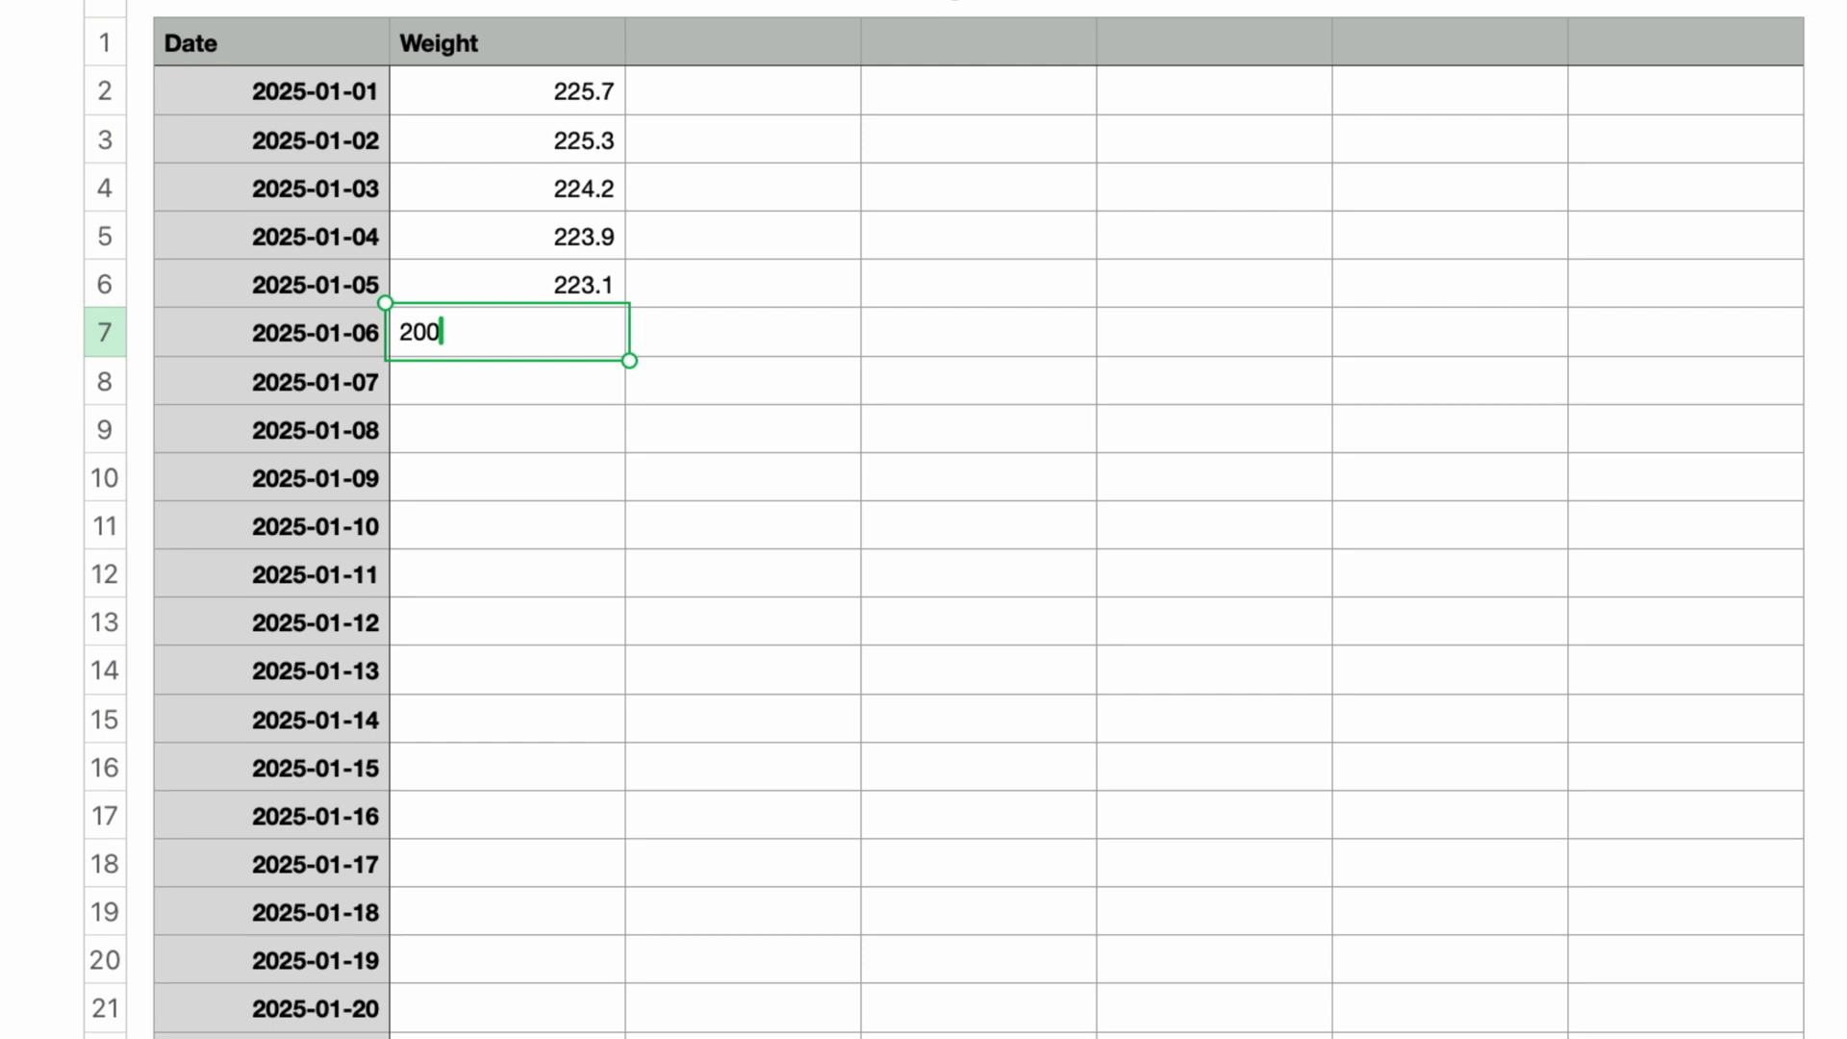
{"action": "key", "text": "Return"}
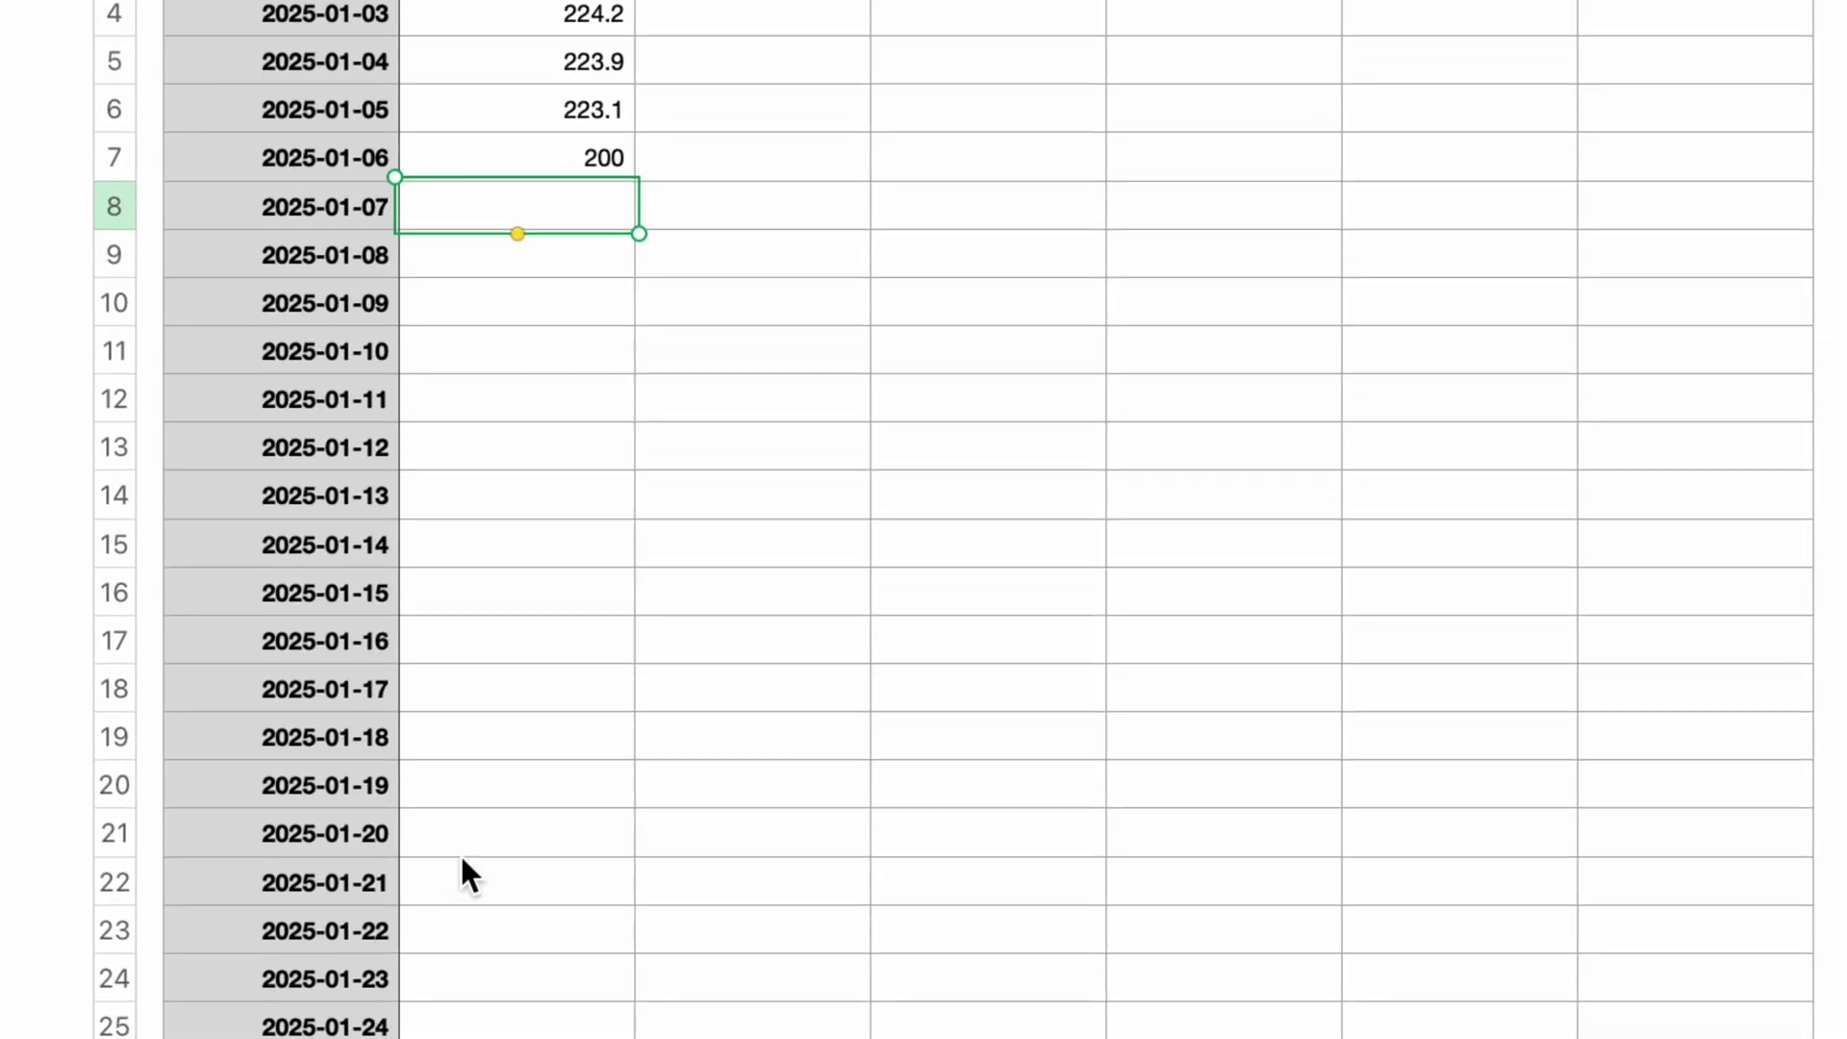